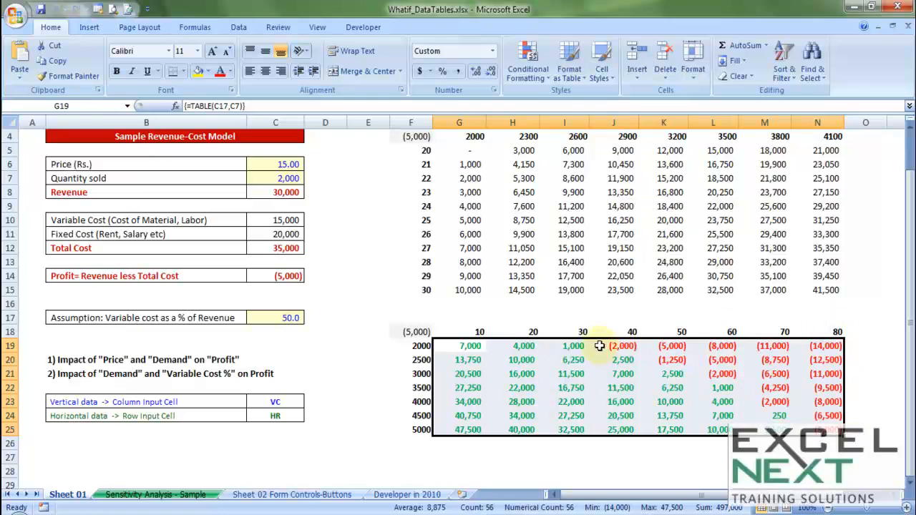
Open the Sensitivity Analysis - Sample sheet and shift the Price (INR) axis up and back down to start at 27.0
{"action": "left_click", "coordinate": [476, 363]}
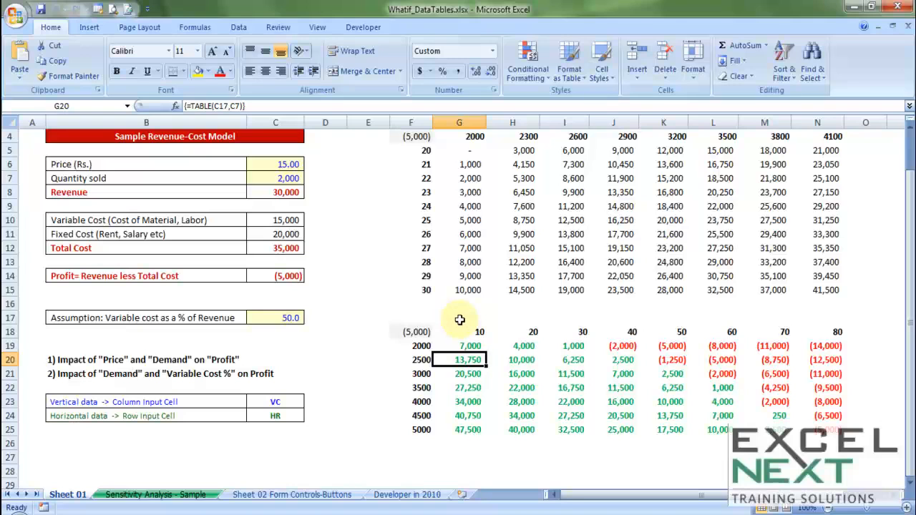
{"action": "left_click", "coordinate": [160, 499]}
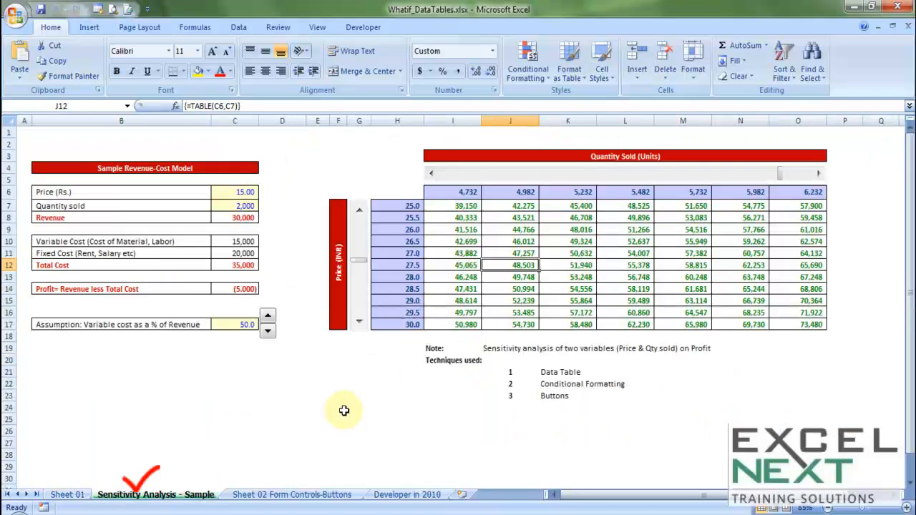
{"action": "left_click", "coordinate": [360, 324]}
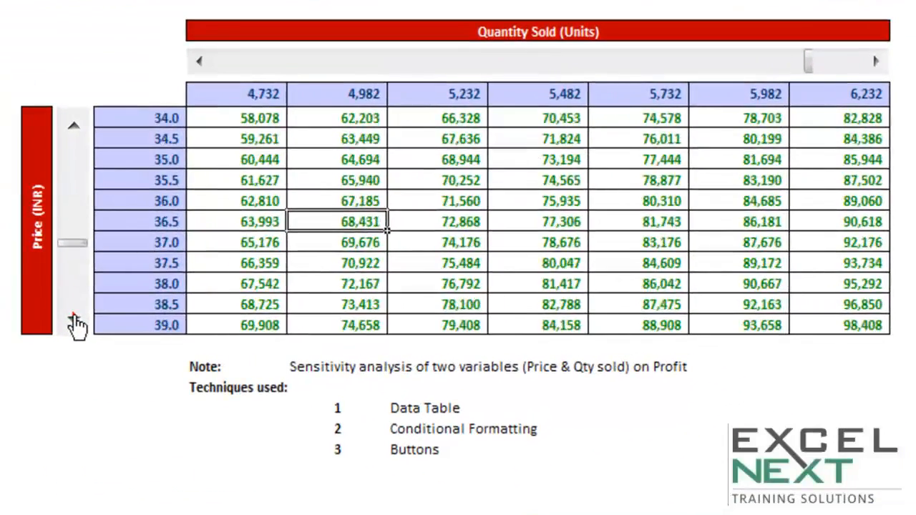
{"action": "left_click_drag", "start_coordinate": [74, 319], "coordinate": [75, 319]}
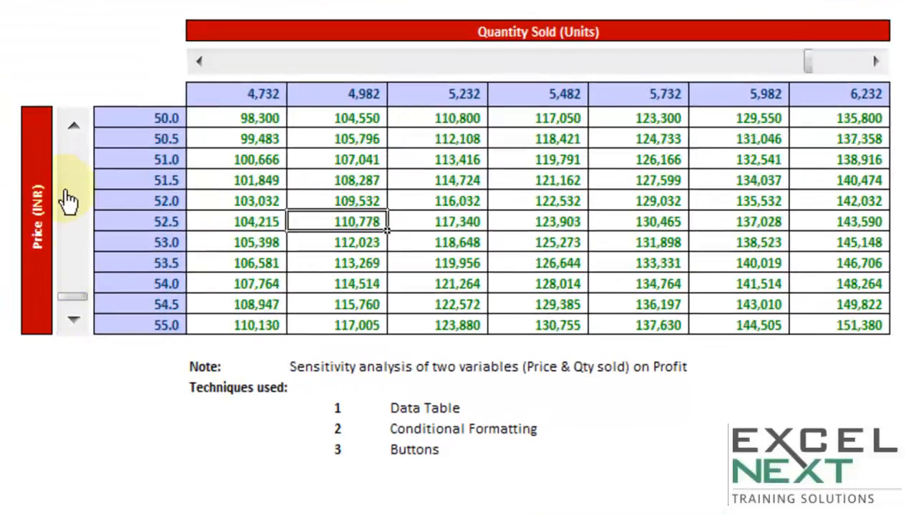
{"action": "left_click_drag", "start_coordinate": [74, 131], "coordinate": [73, 131]}
{"action": "left_click", "coordinate": [76, 166]}
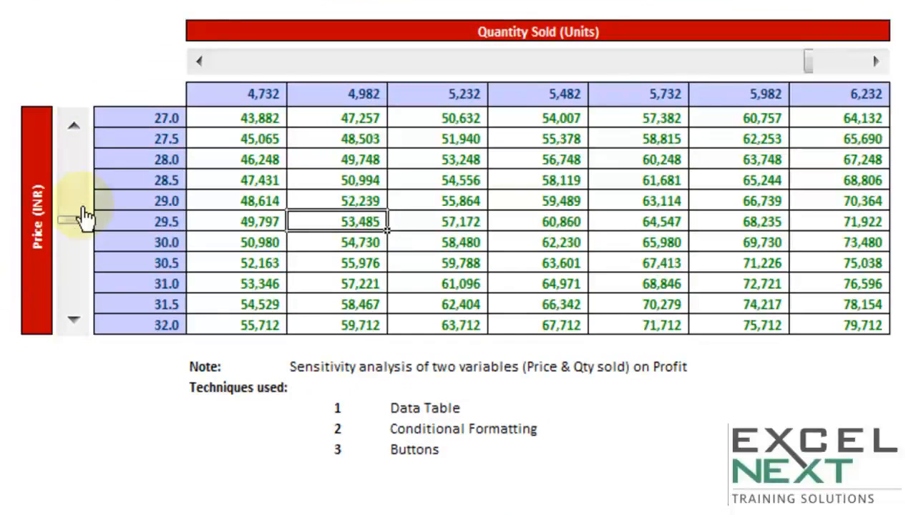
Lower the Quantity Sold axis to start at 1,793, and step the variable cost percentage down and back up to 50.0
{"action": "left_click_drag", "start_coordinate": [204, 69], "coordinate": [287, 66]}
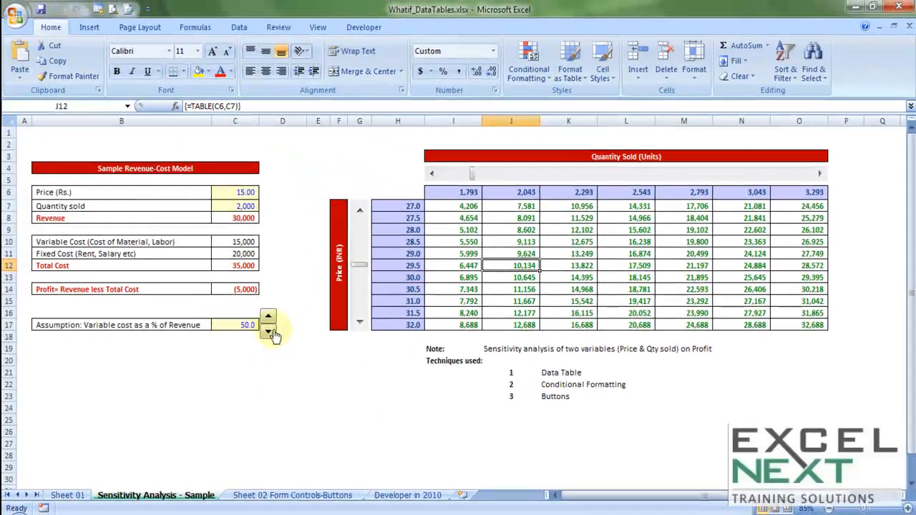
{"action": "left_click", "coordinate": [268, 335]}
{"action": "left_click_drag", "start_coordinate": [268, 335], "coordinate": [272, 317]}
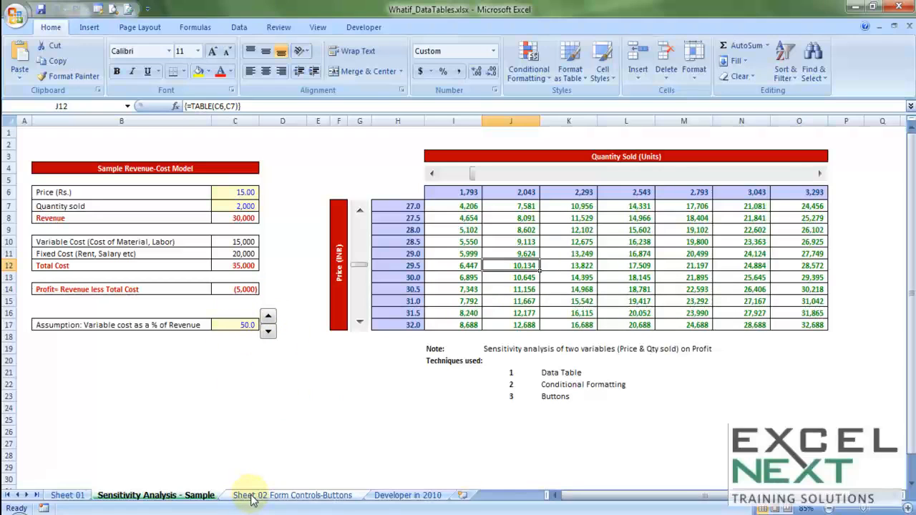
Apply the Show Developer tab in the Ribbon setting in the Popular section of the Excel options
{"action": "left_click", "coordinate": [369, 25]}
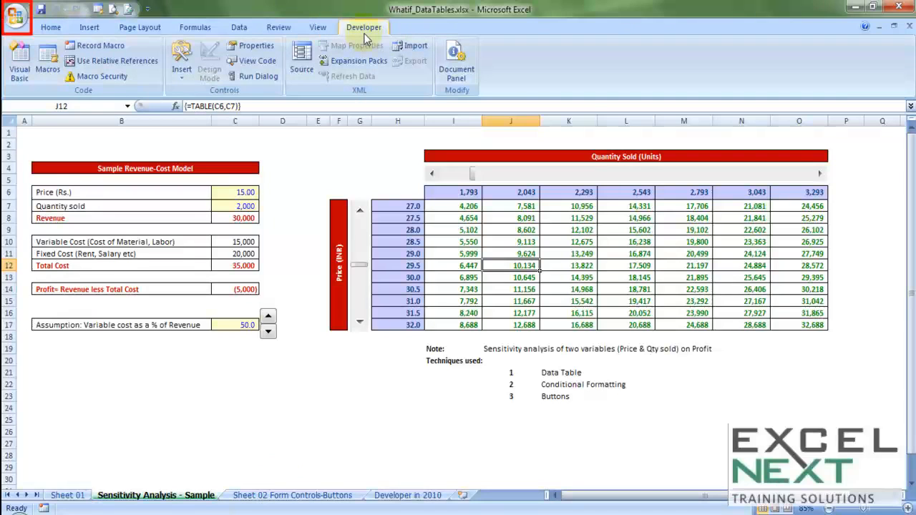
{"action": "left_click", "coordinate": [15, 18]}
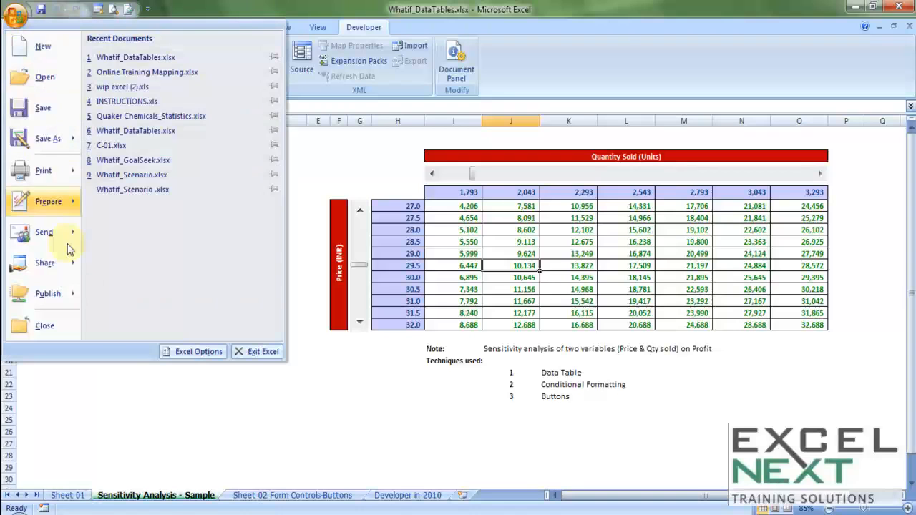
{"action": "left_click", "coordinate": [179, 355]}
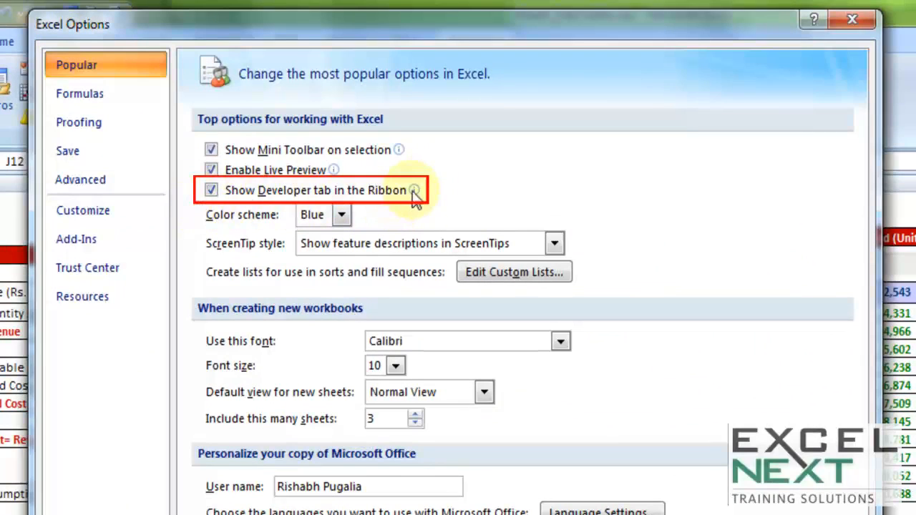
{"action": "left_click", "coordinate": [211, 190]}
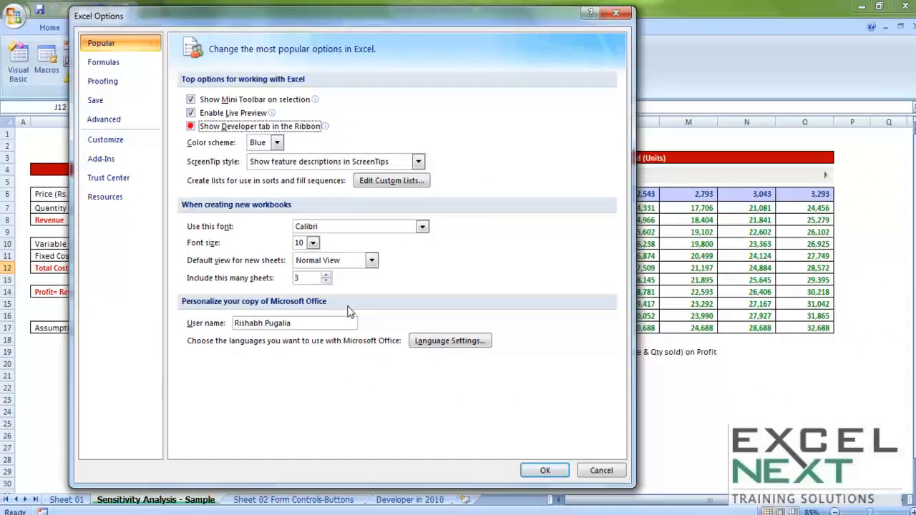
{"action": "left_click", "coordinate": [545, 470]}
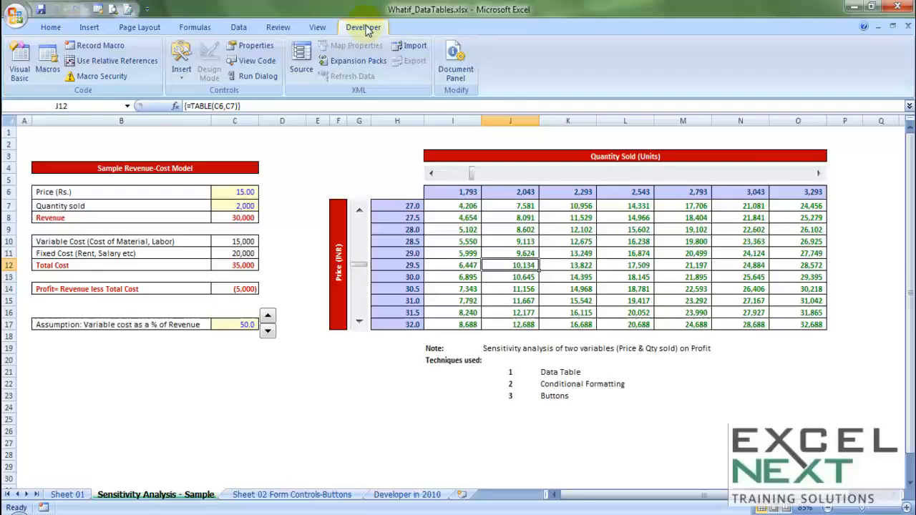
Review the Developer in 2010 sheet's activation instructions and return to the Sheet 02 Form Controls-Buttons practice area
{"action": "left_click", "coordinate": [329, 494]}
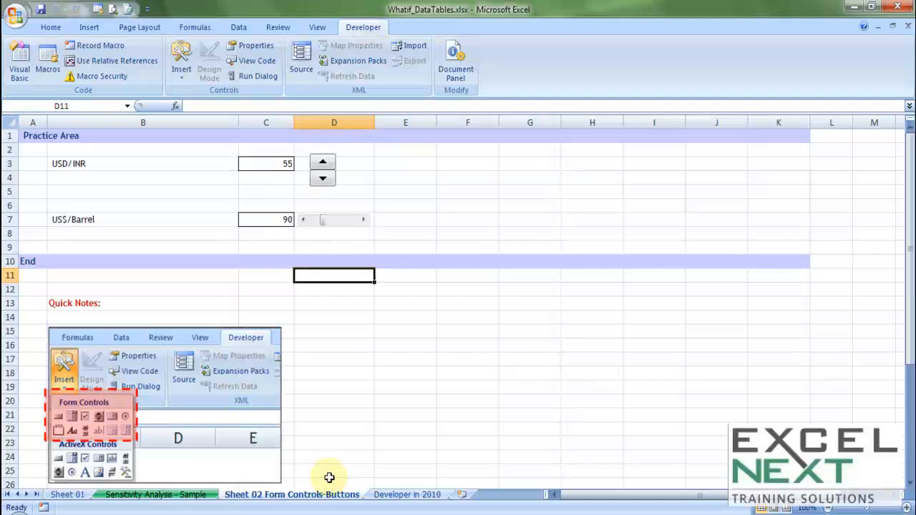
{"action": "left_click", "coordinate": [403, 495]}
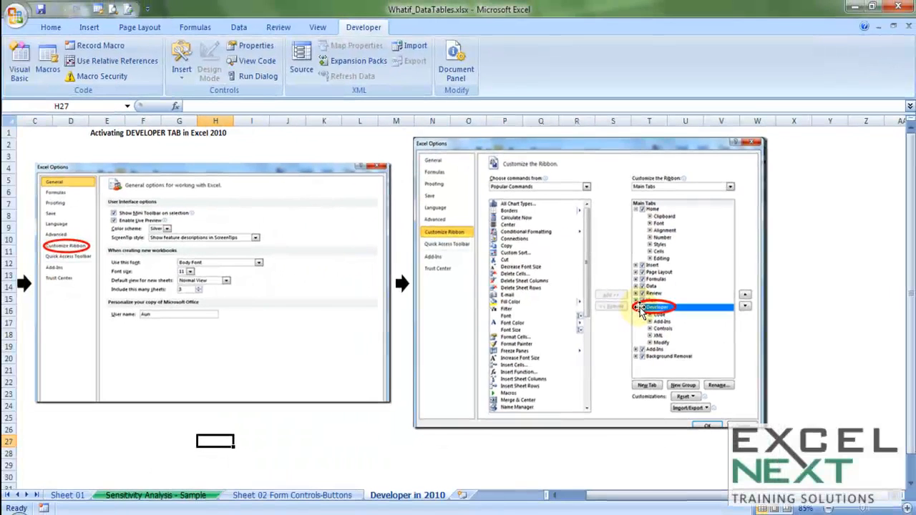
{"action": "left_click", "coordinate": [269, 499]}
{"action": "left_click", "coordinate": [436, 191]}
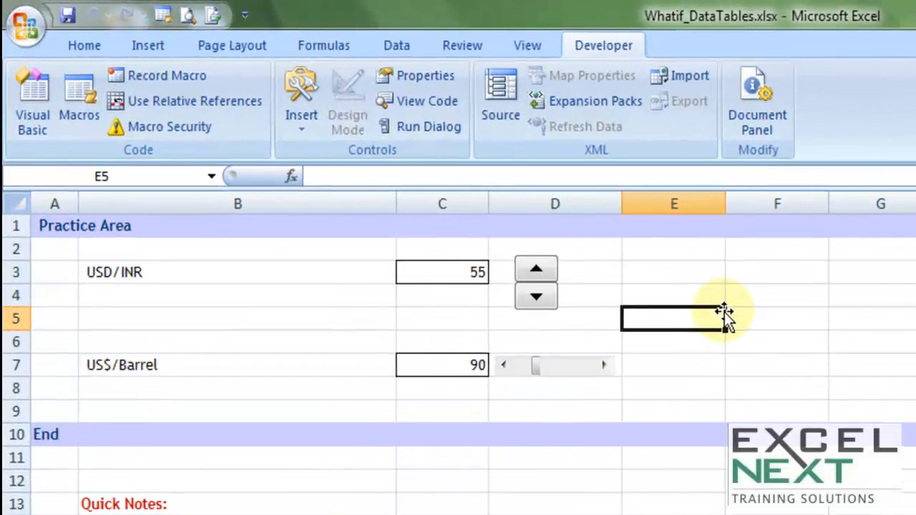
Try the existing USD/INR spinner by stepping the rate up and down, leaving cell C3 at 59
{"action": "double_click", "coordinate": [537, 272]}
{"action": "double_click", "coordinate": [536, 272]}
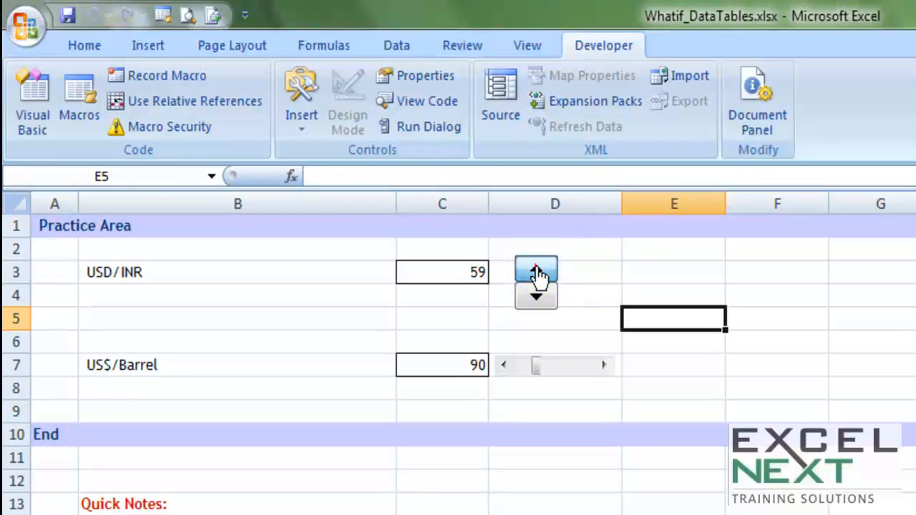
{"action": "double_click", "coordinate": [537, 272]}
{"action": "triple_click", "coordinate": [537, 273]}
{"action": "left_click", "coordinate": [537, 298]}
{"action": "triple_click", "coordinate": [537, 298]}
{"action": "triple_click", "coordinate": [537, 298]}
{"action": "left_click", "coordinate": [661, 289]}
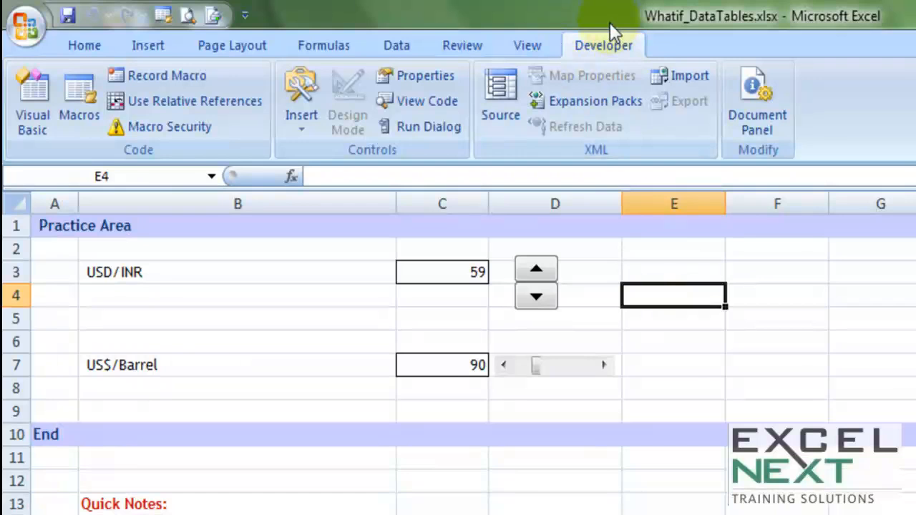
Insert a Spin Button form control over rows 2 to 5 of column E, next to the existing USD/INR spinner
{"action": "left_click", "coordinate": [303, 123]}
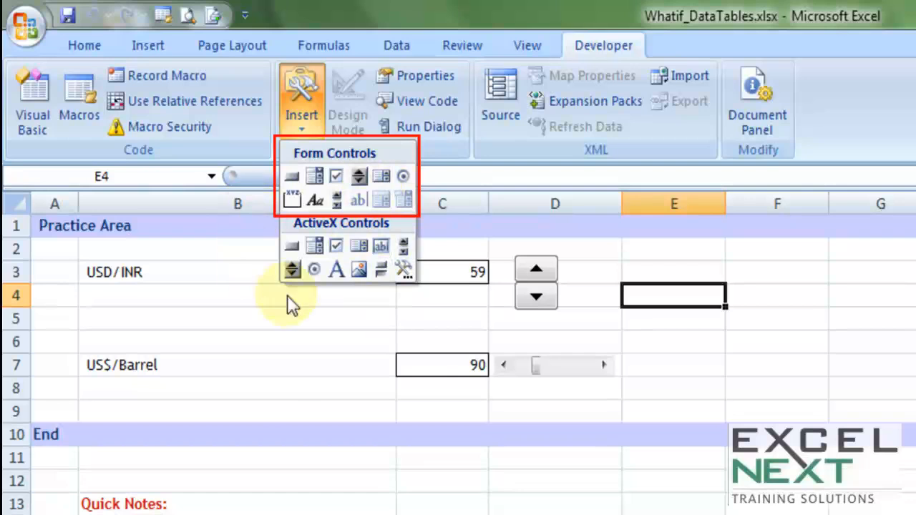
{"action": "left_click", "coordinate": [358, 176]}
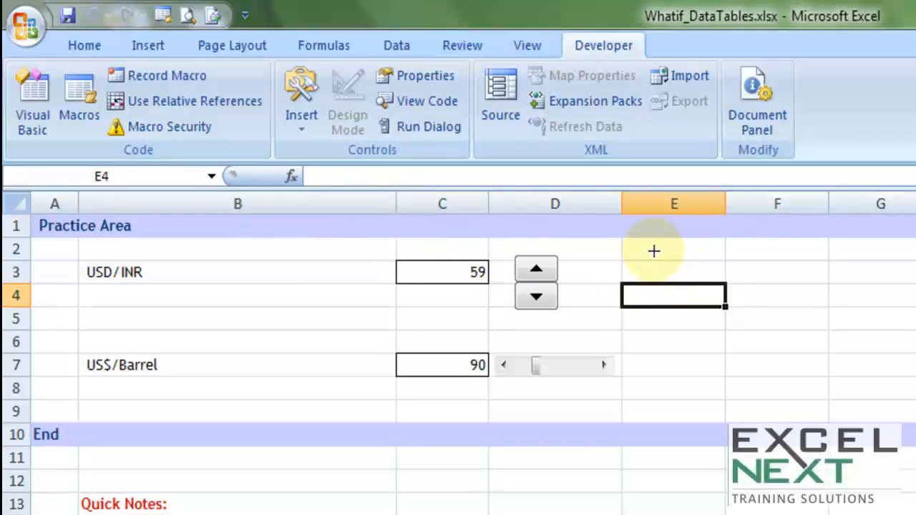
{"action": "mouse_move", "coordinate": [651, 251]}
{"action": "left_mouse_down"}
{"action": "mouse_move", "coordinate": [669, 288]}
{"action": "mouse_move", "coordinate": [830, 300]}
{"action": "mouse_move", "coordinate": [715, 316]}
{"action": "left_mouse_up"}
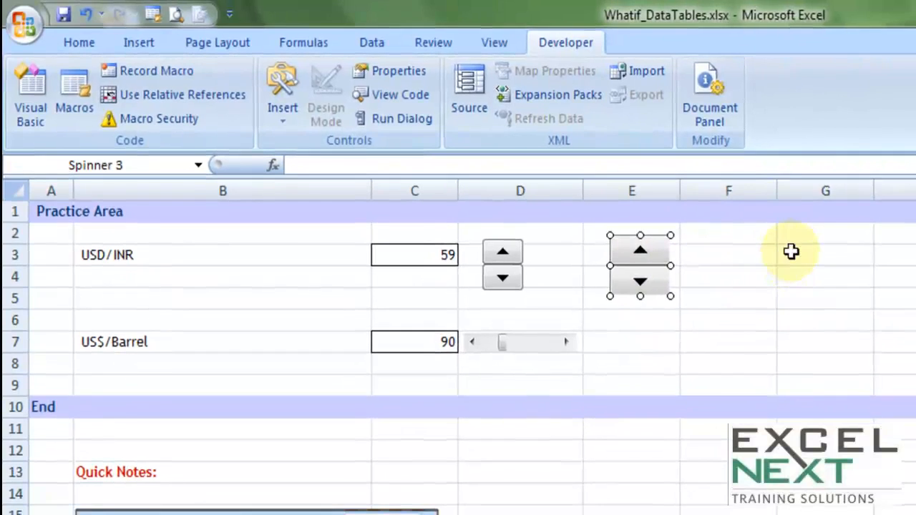
{"action": "left_click", "coordinate": [844, 268]}
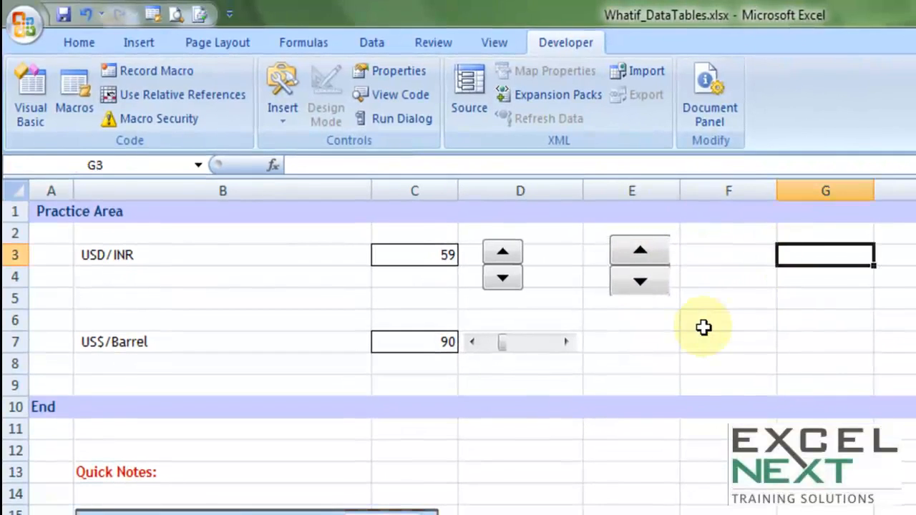
Open the new spinner's Format Control settings and link it to cell $F$3
{"action": "right_click", "coordinate": [645, 260]}
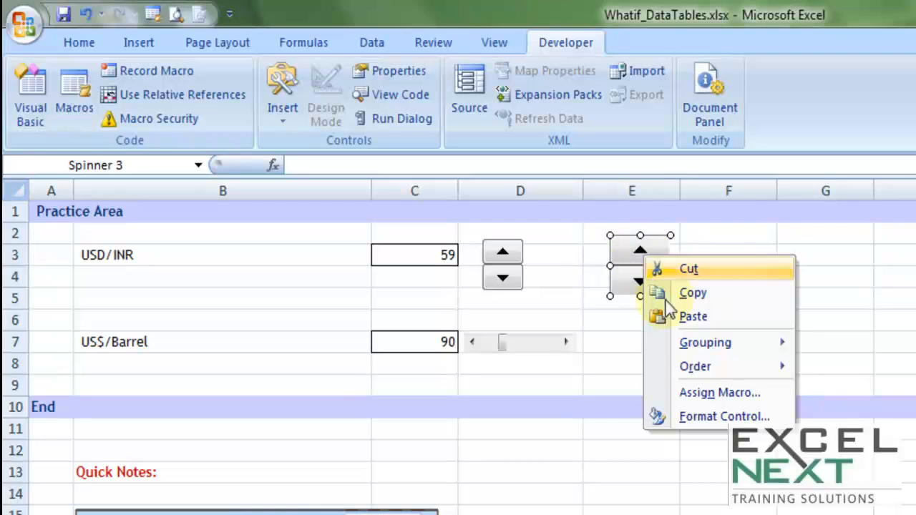
{"action": "left_click", "coordinate": [688, 421]}
{"action": "left_click_drag", "start_coordinate": [567, 35], "coordinate": [227, 242]}
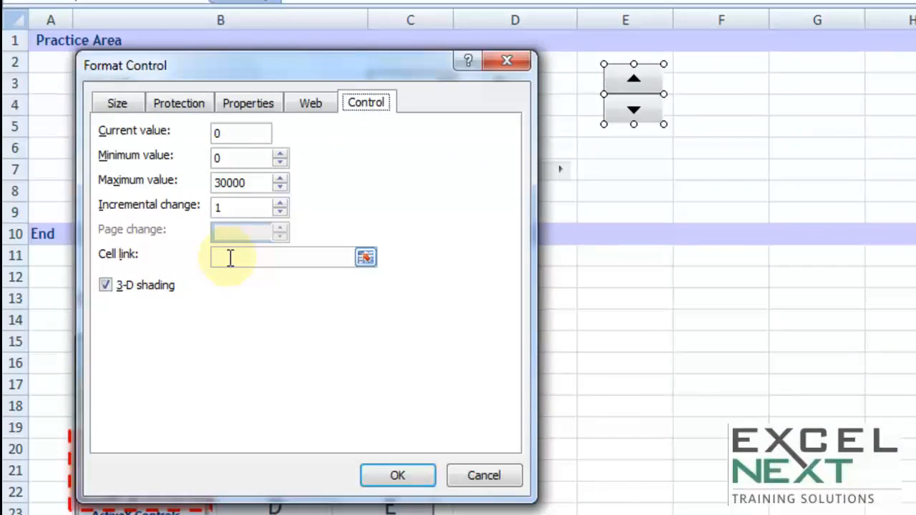
{"action": "left_click", "coordinate": [233, 258]}
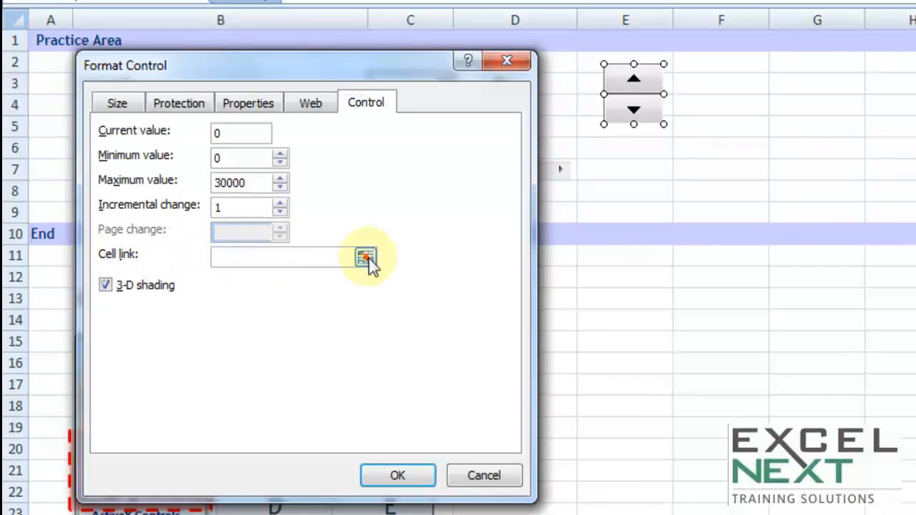
{"action": "left_click", "coordinate": [706, 85]}
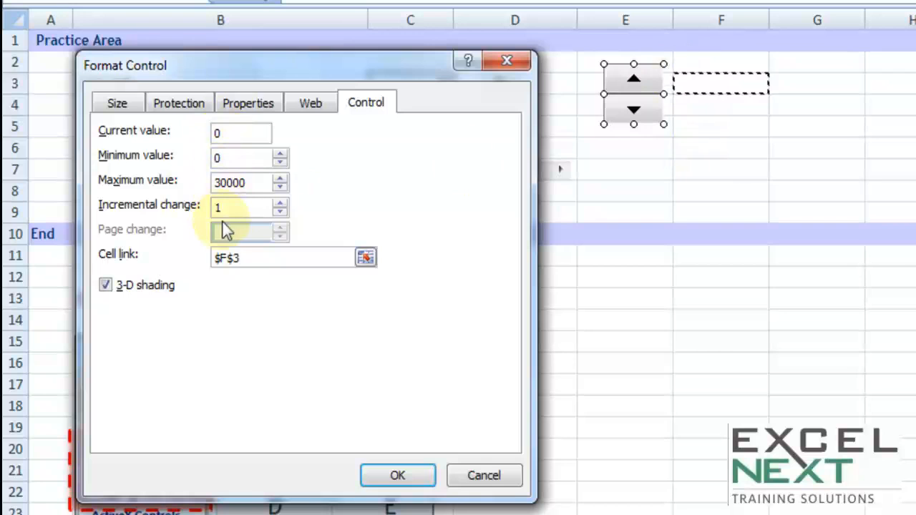
Set the spinner's current value to 20, minimum to 0 and maximum to 55, change its incremental change, and apply the settings
{"action": "left_click", "coordinate": [238, 131]}
{"action": "left_click_drag", "start_coordinate": [241, 136], "coordinate": [213, 136]}
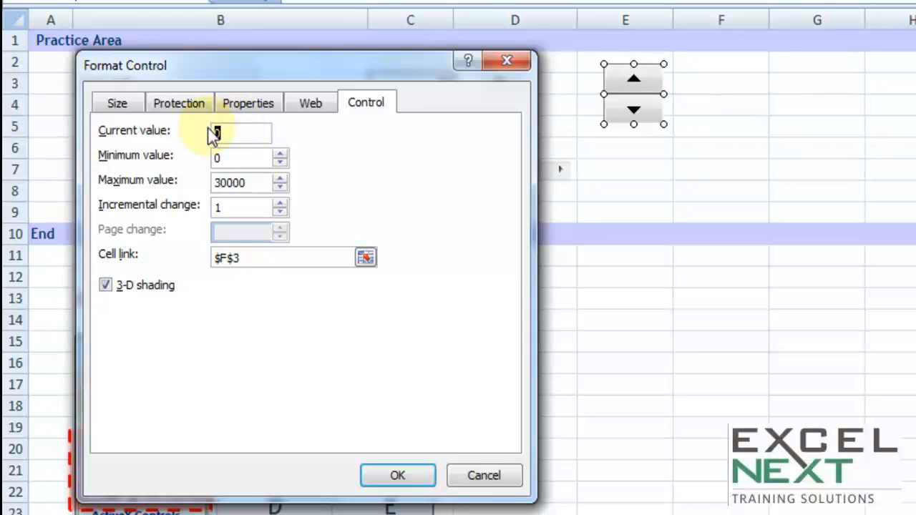
{"action": "left_click_drag", "start_coordinate": [235, 157], "coordinate": [191, 155]}
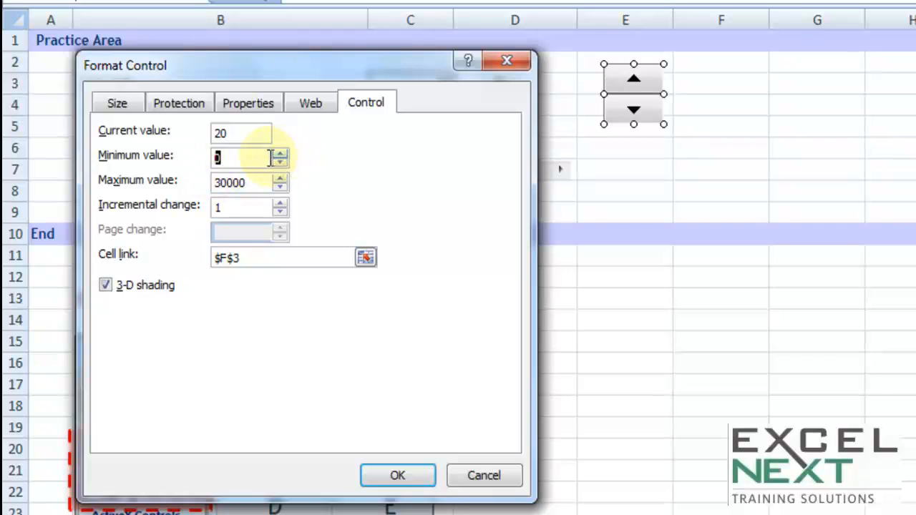
{"action": "double_click", "coordinate": [264, 182]}
{"action": "key", "text": "BackSpace"}
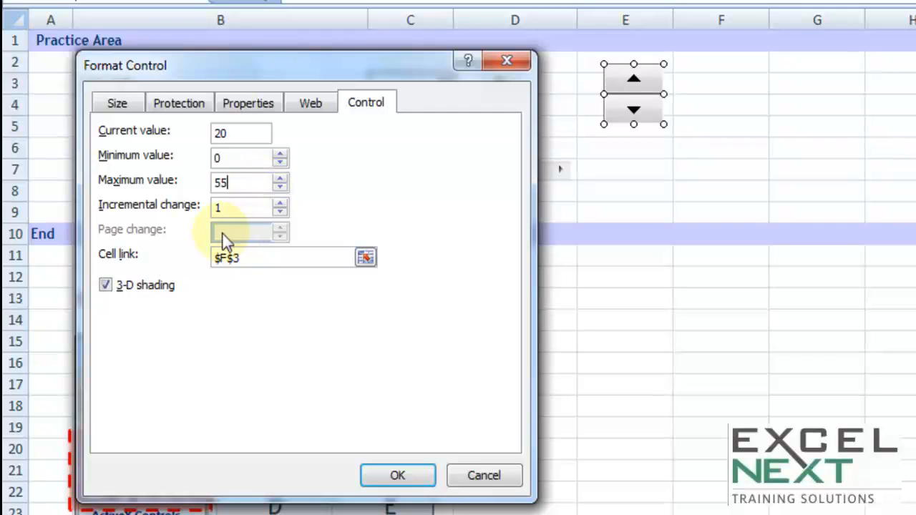
{"action": "left_click_drag", "start_coordinate": [226, 206], "coordinate": [195, 204]}
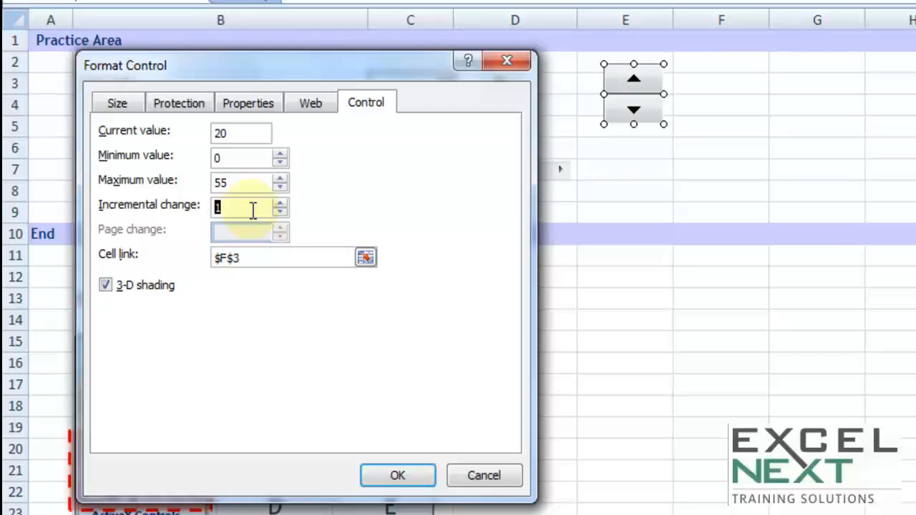
{"action": "left_click", "coordinate": [387, 476]}
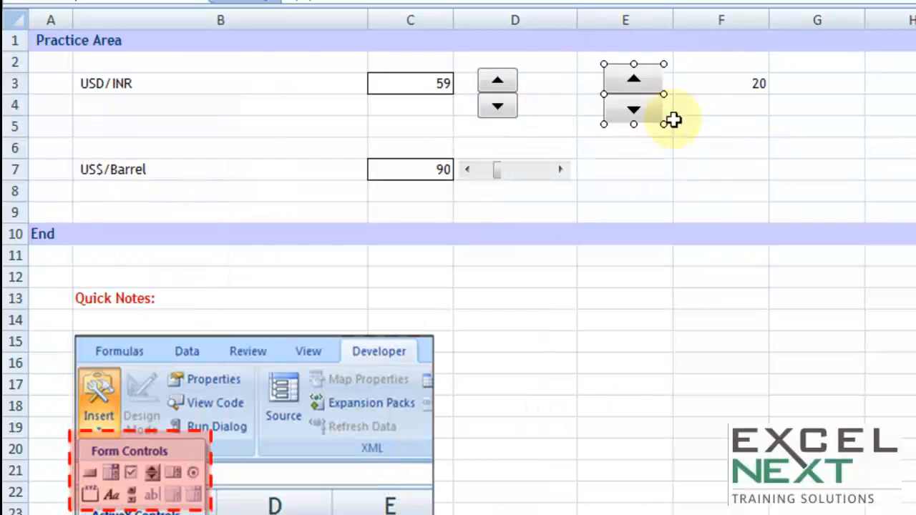
Test the new spinner by stepping linked cell F3 up, down to 0, and back up to 55
{"action": "left_click", "coordinate": [830, 162]}
{"action": "left_click", "coordinate": [635, 81]}
{"action": "left_click", "coordinate": [635, 81]}
{"action": "left_click", "coordinate": [635, 80]}
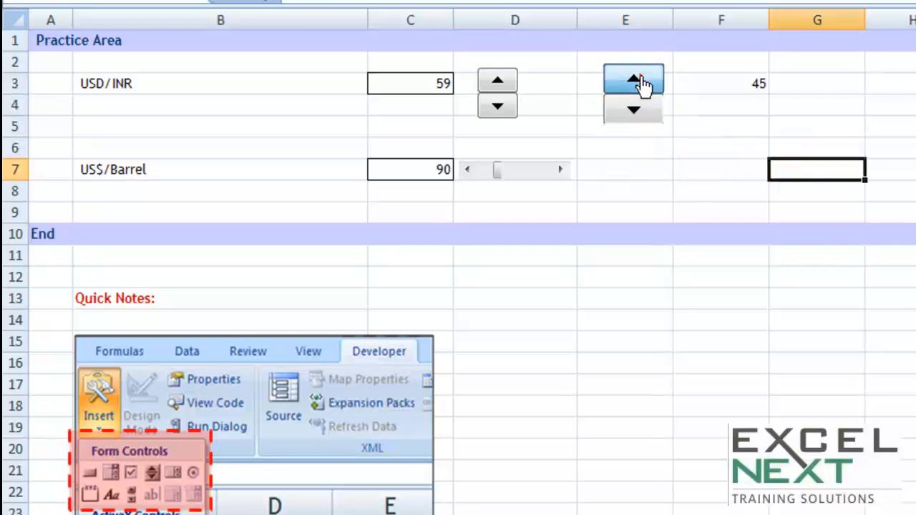
{"action": "left_click", "coordinate": [635, 111]}
{"action": "left_click", "coordinate": [635, 111]}
{"action": "left_click", "coordinate": [635, 111]}
{"action": "left_click", "coordinate": [635, 111]}
{"action": "left_click", "coordinate": [635, 111]}
{"action": "left_click", "coordinate": [635, 111]}
{"action": "left_click", "coordinate": [635, 111]}
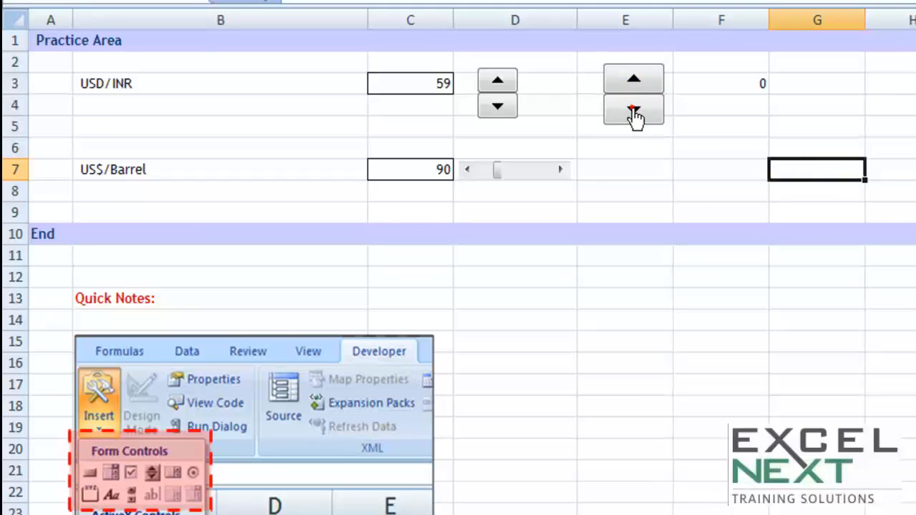
{"action": "left_click", "coordinate": [644, 74]}
{"action": "double_click", "coordinate": [644, 75]}
{"action": "left_click", "coordinate": [644, 79]}
{"action": "left_click", "coordinate": [644, 79]}
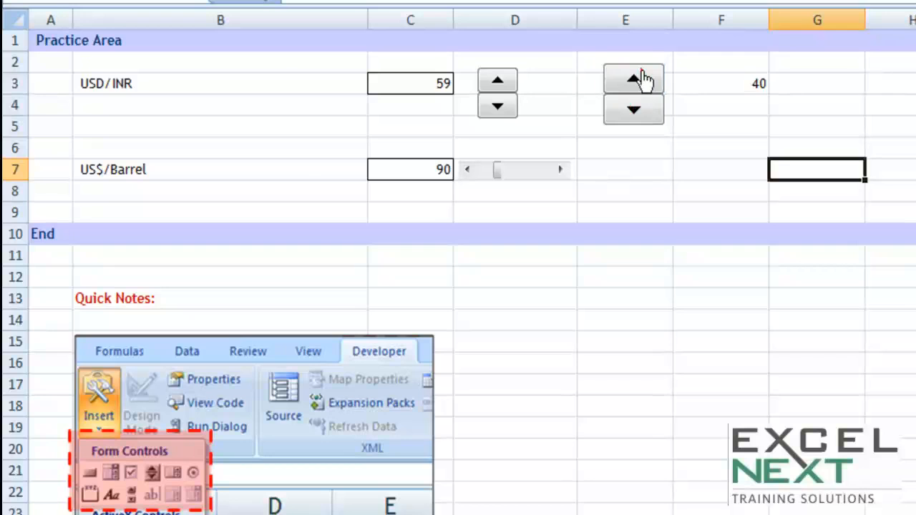
{"action": "left_click", "coordinate": [704, 83]}
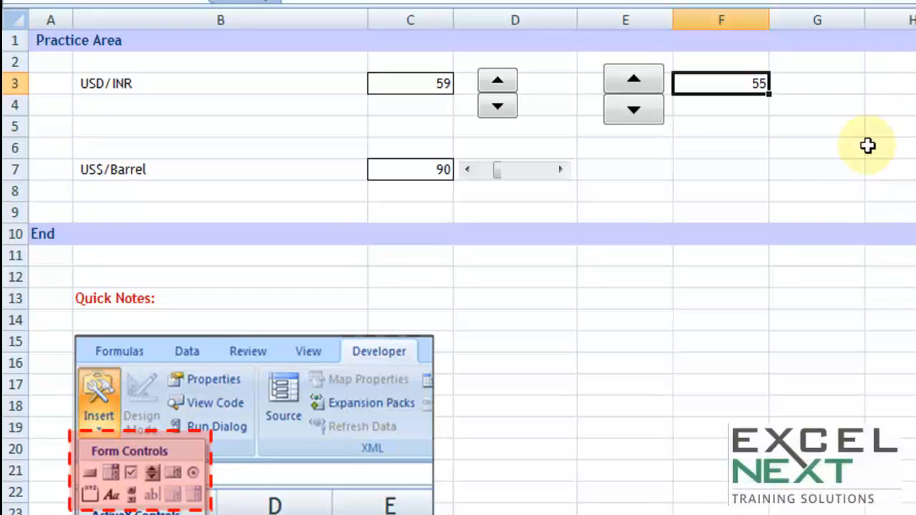
Cut the new column E spinner from the practice area
{"action": "right_click", "coordinate": [647, 96]}
{"action": "left_click", "coordinate": [662, 98]}
{"action": "left_click", "coordinate": [813, 276]}
{"action": "left_click", "coordinate": [814, 275]}
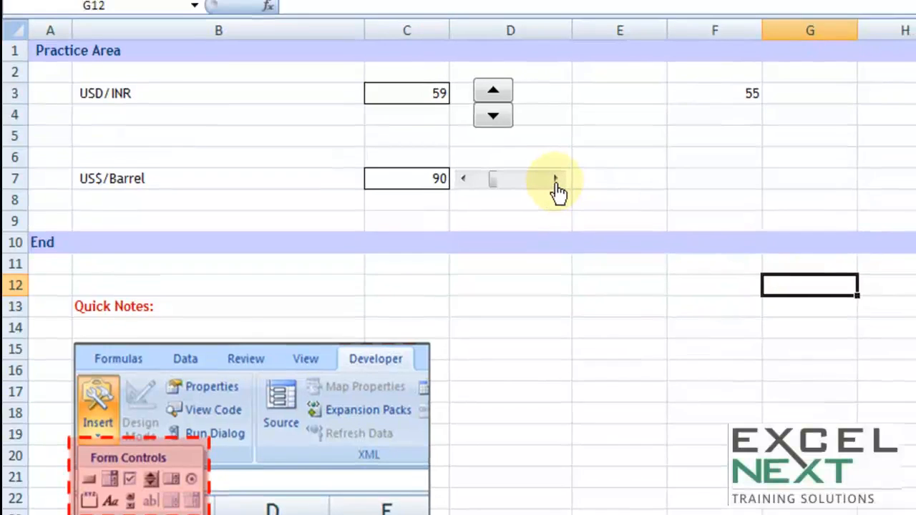
Raise the US$/Barrel value in C7 to 104 with its existing scroll bar
{"action": "left_click", "coordinate": [560, 169]}
{"action": "left_click", "coordinate": [560, 169]}
{"action": "left_click", "coordinate": [498, 285]}
{"action": "left_click", "coordinate": [498, 285]}
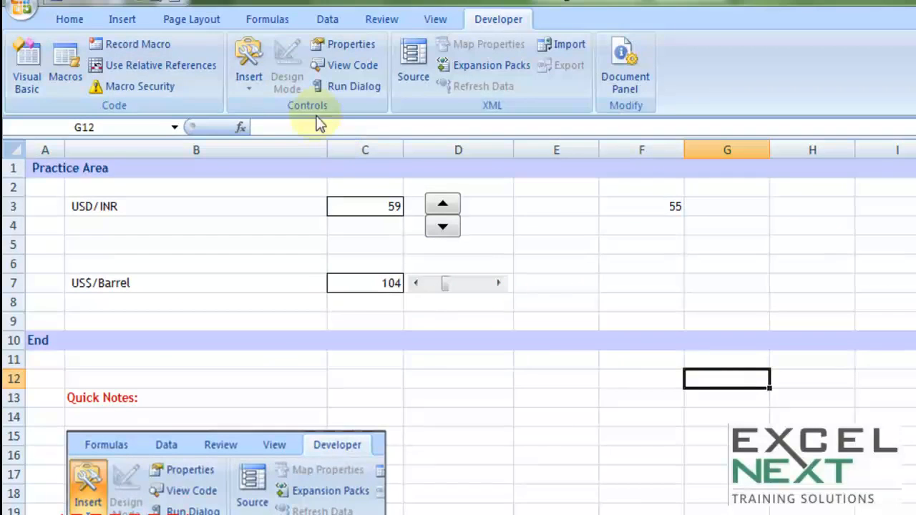
Insert a horizontal scroll bar form control in row 7, spanning from column E to column H
{"action": "left_click", "coordinate": [251, 79]}
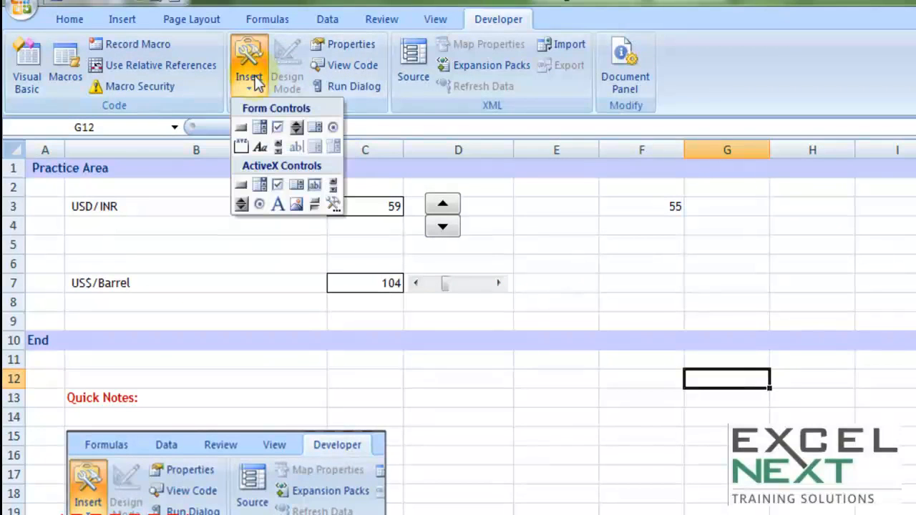
{"action": "left_click", "coordinate": [278, 147]}
{"action": "left_click_drag", "start_coordinate": [588, 266], "coordinate": [793, 291]}
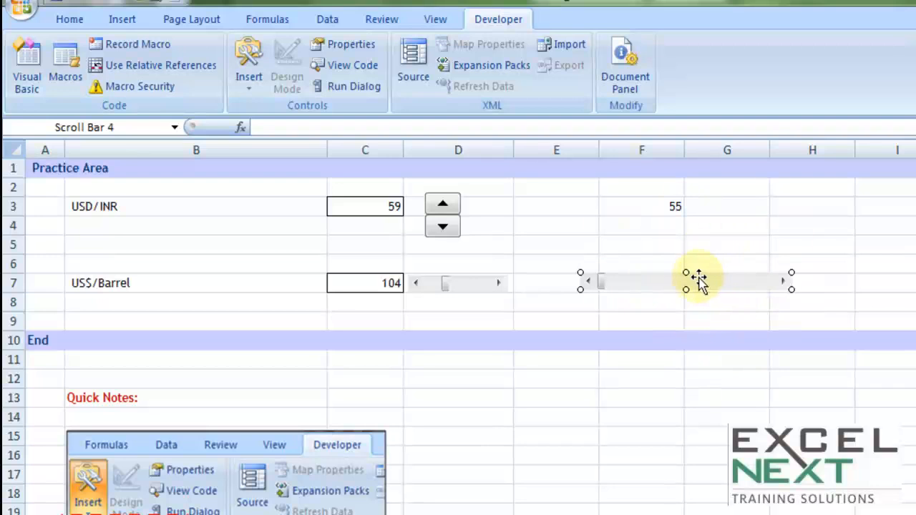
Open the new scroll bar's Format Control settings and link it to cell $I$7
{"action": "right_click", "coordinate": [677, 284]}
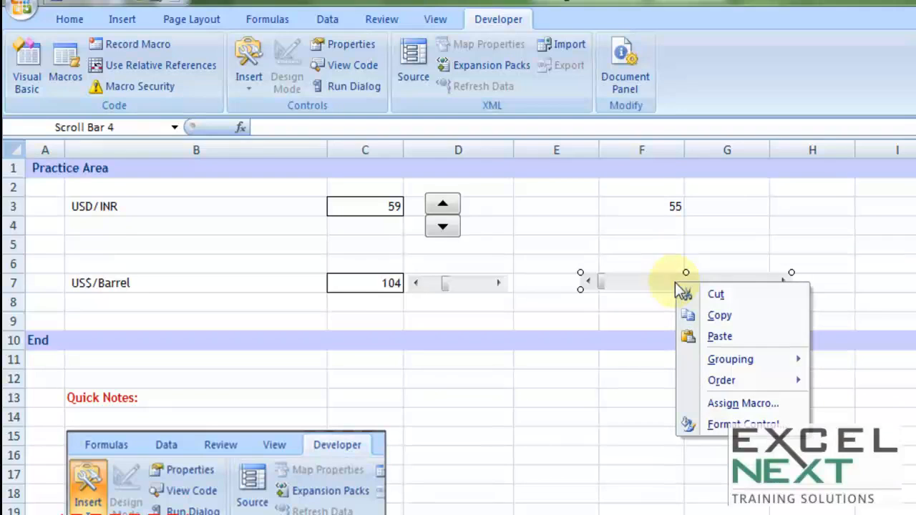
{"action": "left_click", "coordinate": [715, 428]}
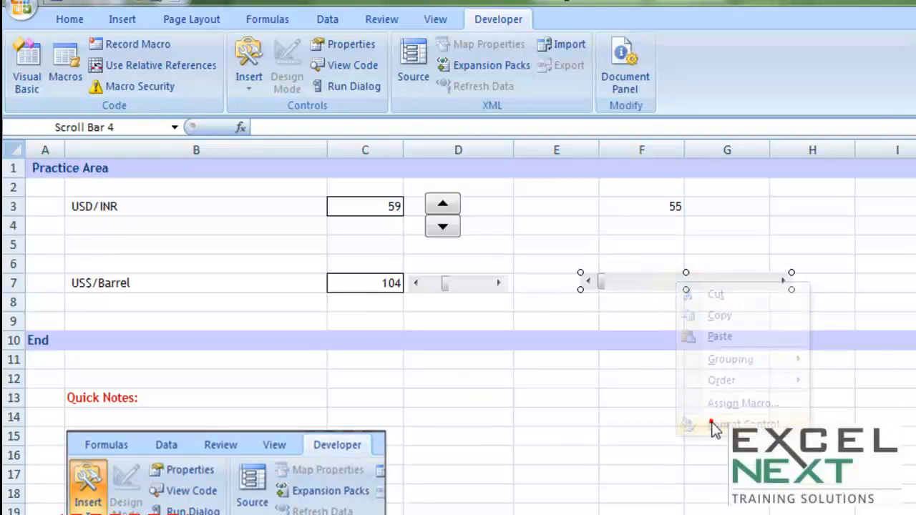
{"action": "left_click_drag", "start_coordinate": [625, 100], "coordinate": [240, 181]}
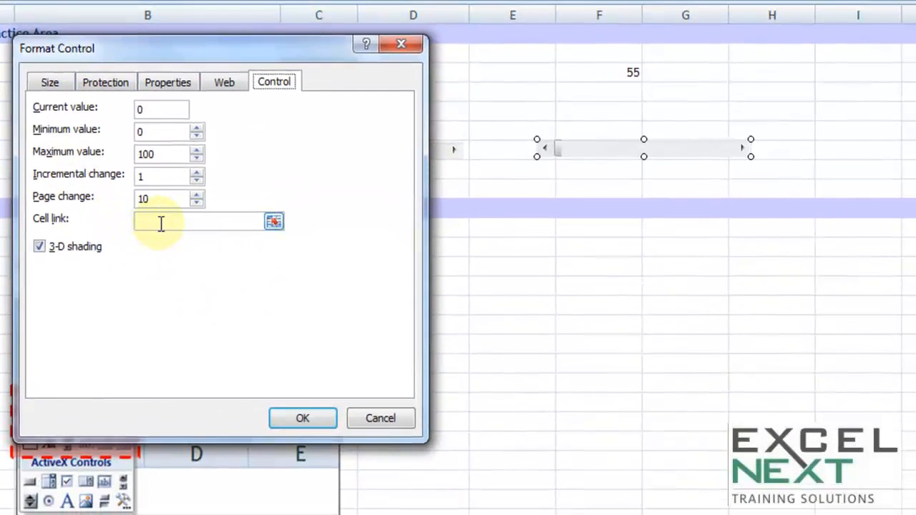
{"action": "left_click", "coordinate": [161, 224]}
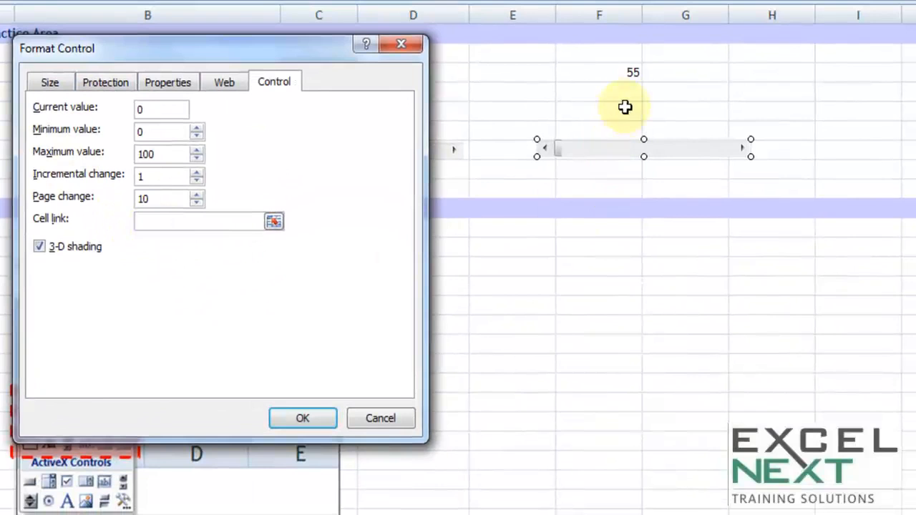
{"action": "left_click", "coordinate": [838, 149]}
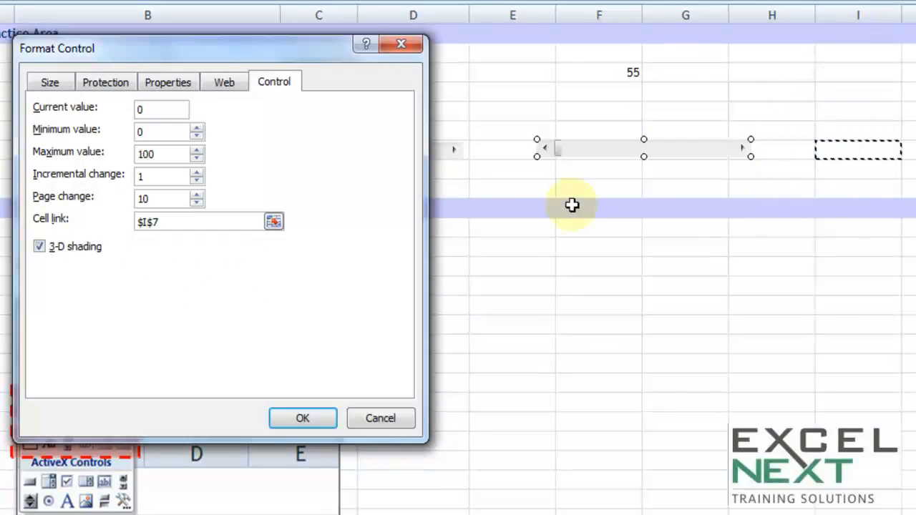
Set the scroll bar's current value to 100, maximum to 1000 and incremental change to 20, then apply the settings and deselect it
{"action": "left_click", "coordinate": [159, 112]}
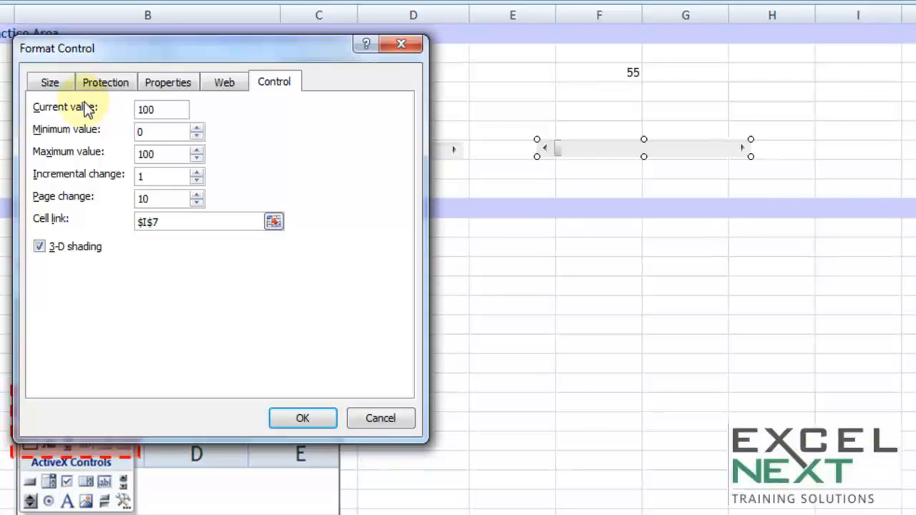
{"action": "left_click", "coordinate": [169, 150]}
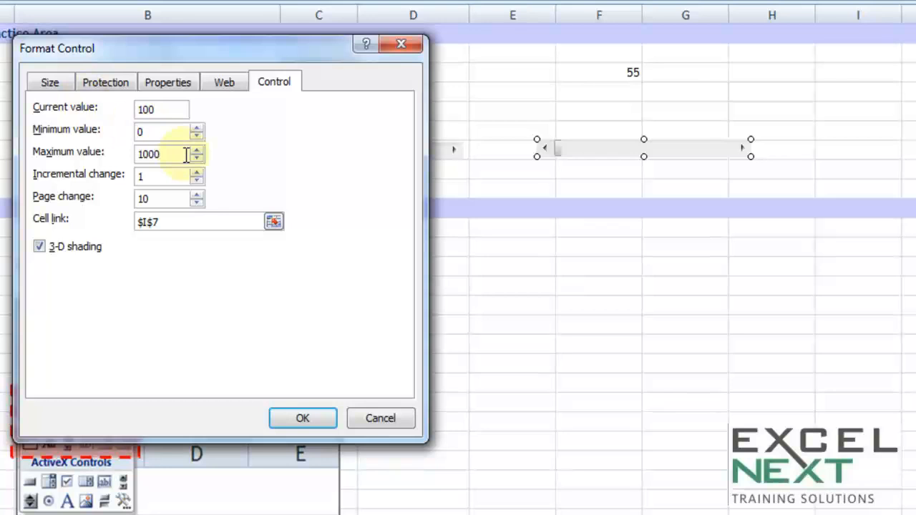
{"action": "left_click", "coordinate": [162, 179]}
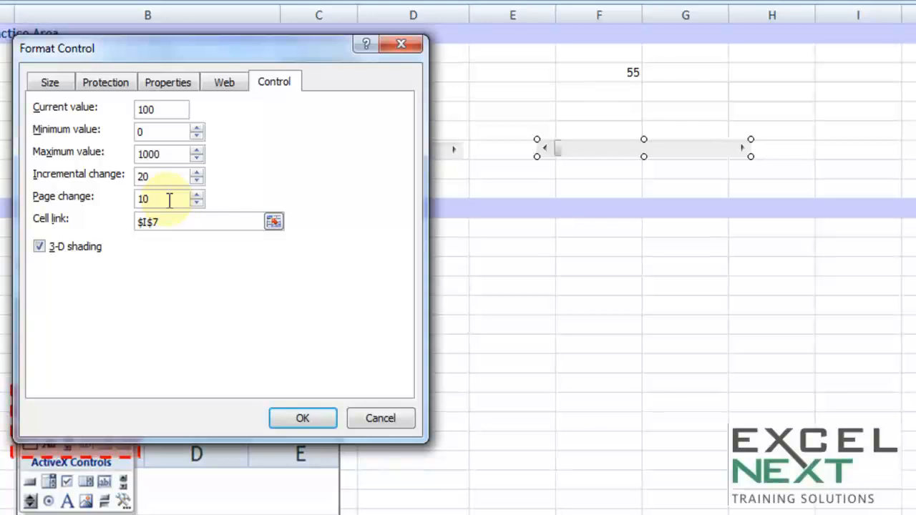
{"action": "left_click", "coordinate": [305, 419]}
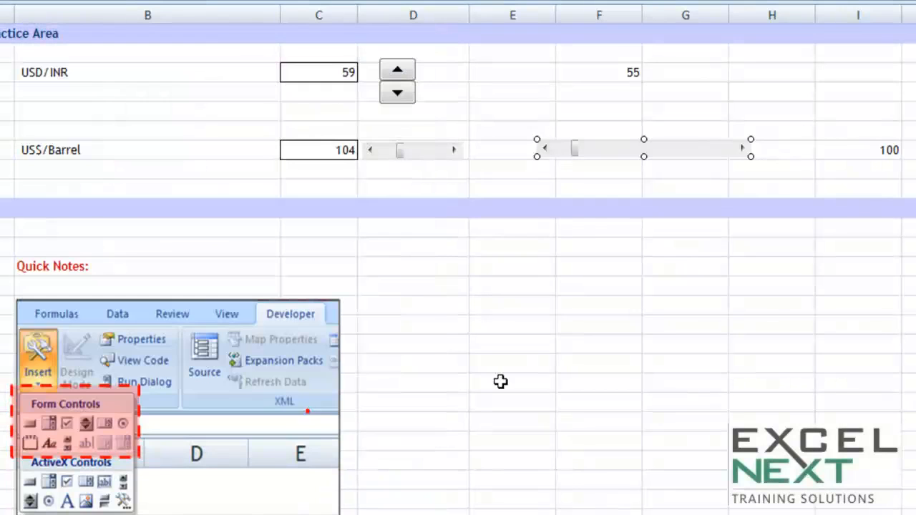
{"action": "left_click", "coordinate": [600, 188]}
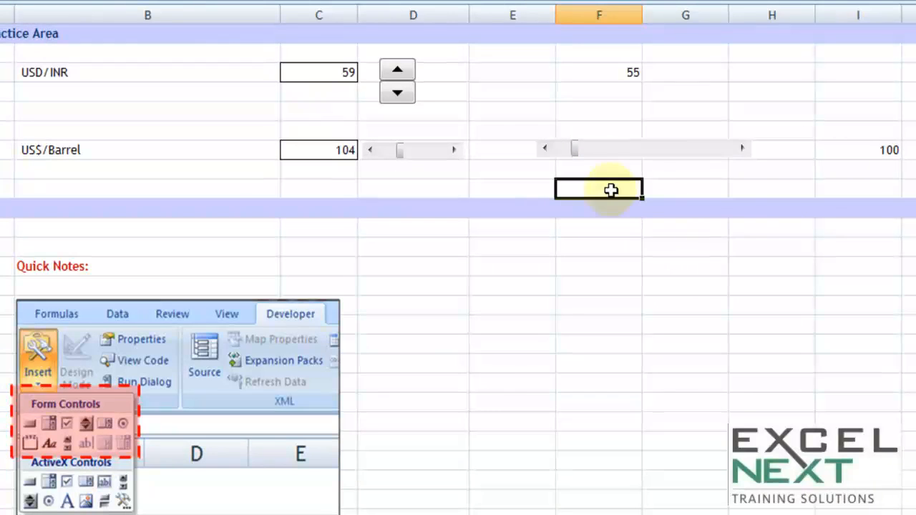
Test the new scroll bar's incremental change by stepping linked cell I7 up repeatedly in 20s, past 200
{"action": "left_click", "coordinate": [742, 150]}
{"action": "left_click", "coordinate": [742, 151]}
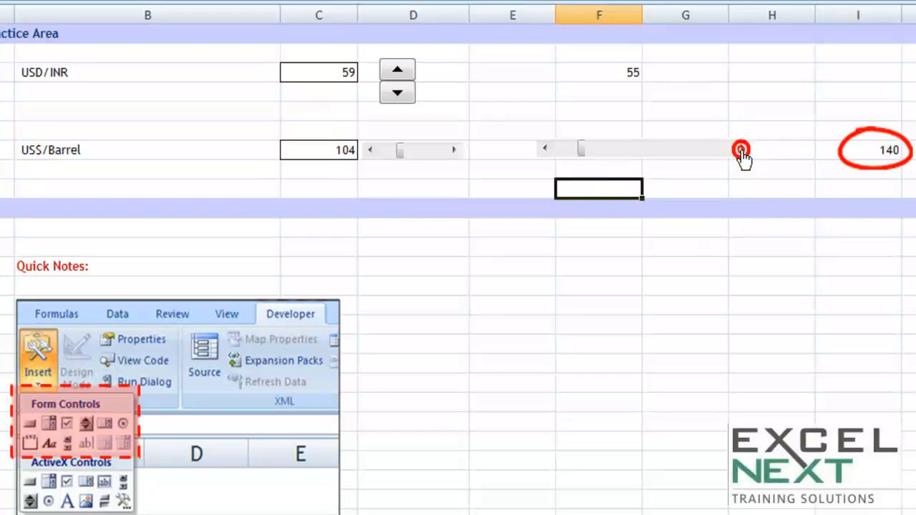
{"action": "left_click", "coordinate": [742, 150]}
{"action": "left_click", "coordinate": [742, 150]}
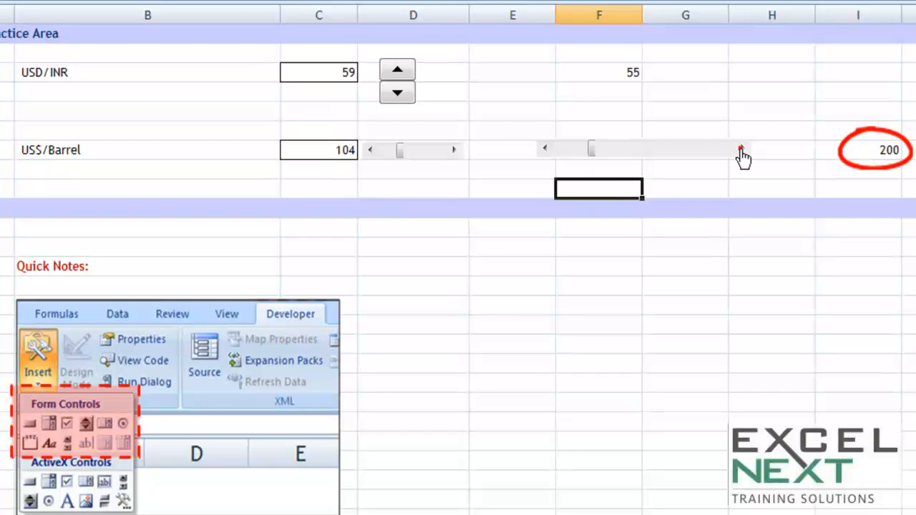
{"action": "left_click", "coordinate": [743, 151]}
{"action": "left_click", "coordinate": [742, 150]}
{"action": "left_click", "coordinate": [743, 150]}
{"action": "left_click", "coordinate": [742, 150]}
Test the scroll bar's page change of 10 in both directions along its track, leaving linked cell I7 at 390
{"action": "left_click", "coordinate": [648, 158]}
{"action": "left_click", "coordinate": [655, 154]}
{"action": "left_click", "coordinate": [665, 154]}
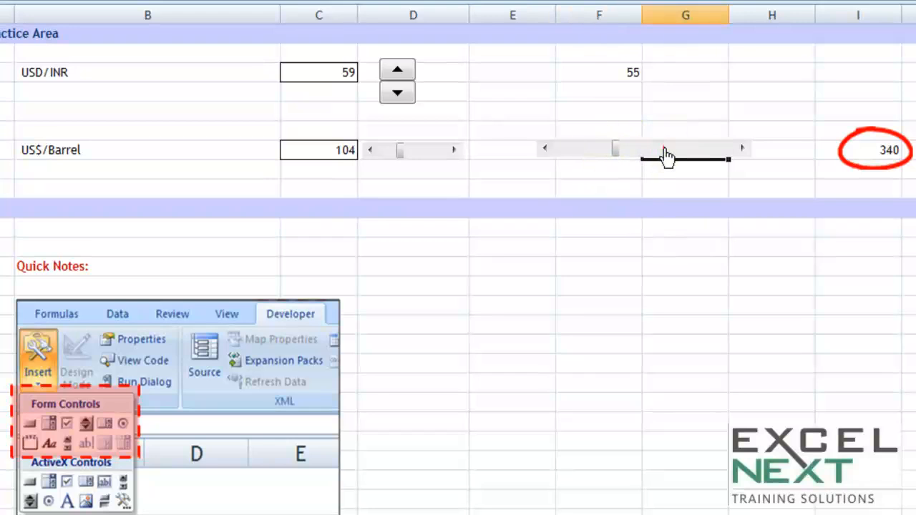
{"action": "left_click", "coordinate": [696, 152]}
{"action": "left_click", "coordinate": [704, 153]}
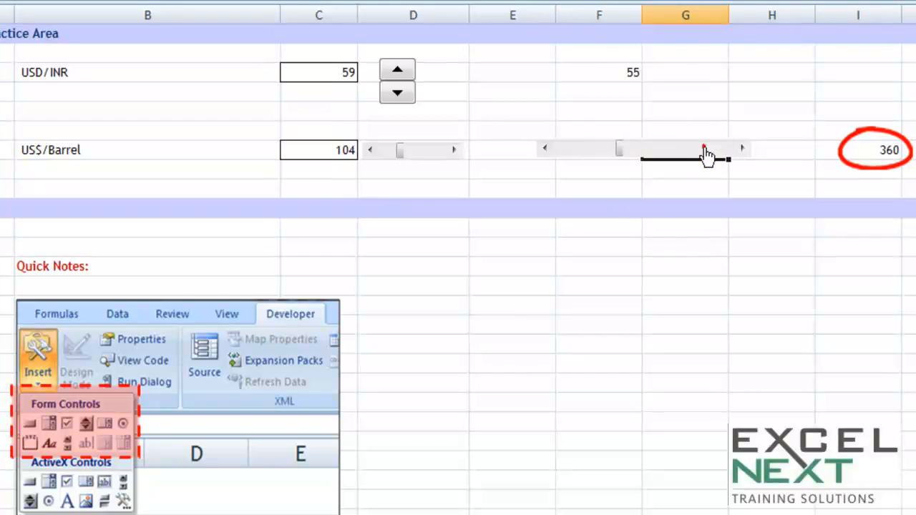
{"action": "left_click", "coordinate": [675, 153]}
{"action": "left_click", "coordinate": [671, 154]}
{"action": "left_click", "coordinate": [668, 153]}
{"action": "left_click", "coordinate": [667, 153]}
{"action": "left_click", "coordinate": [562, 152]}
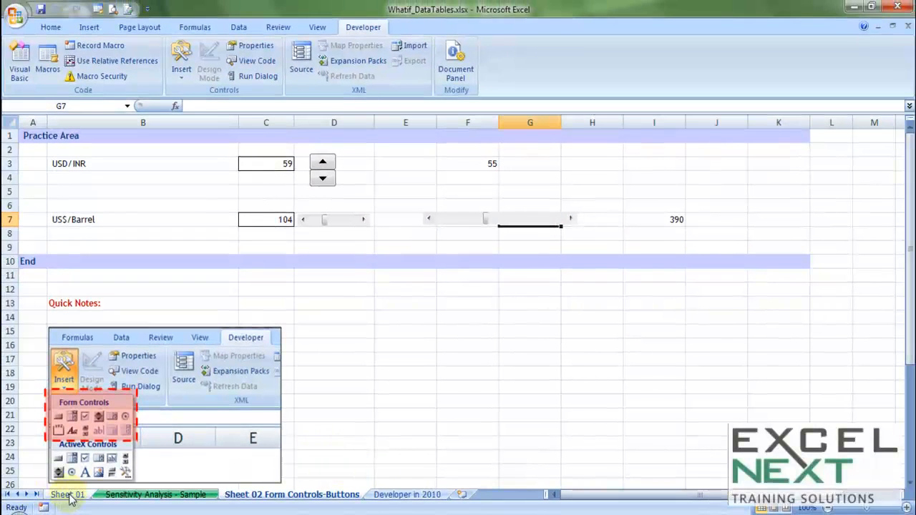
On Sheet 01, insert a horizontal scroll bar form control in row 17 above the lower data table, spanning columns G to N
{"action": "left_click", "coordinate": [66, 495]}
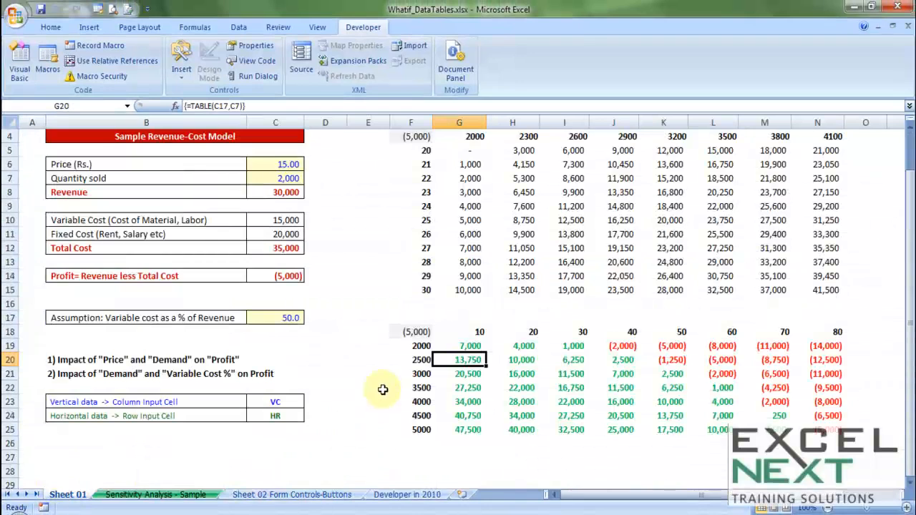
{"action": "left_click", "coordinate": [184, 71]}
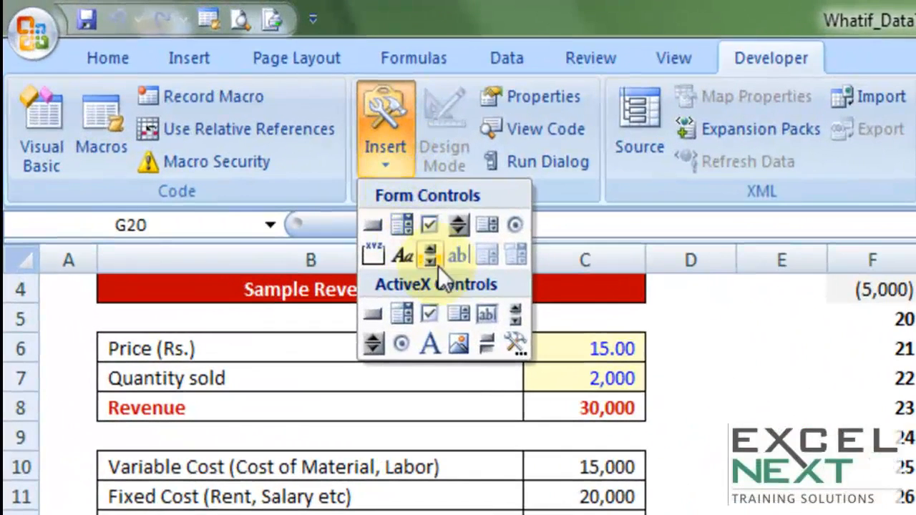
{"action": "left_click", "coordinate": [435, 254]}
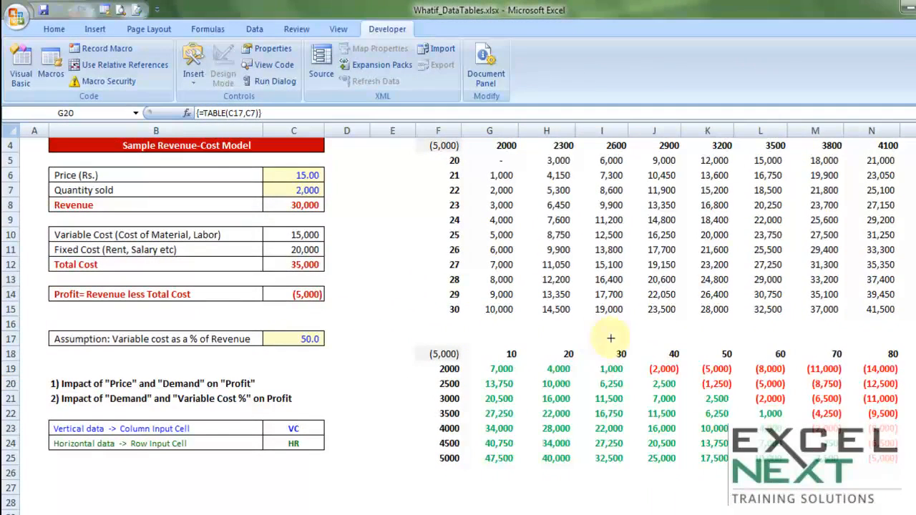
{"action": "left_click_drag", "start_coordinate": [725, 340], "coordinate": [901, 339]}
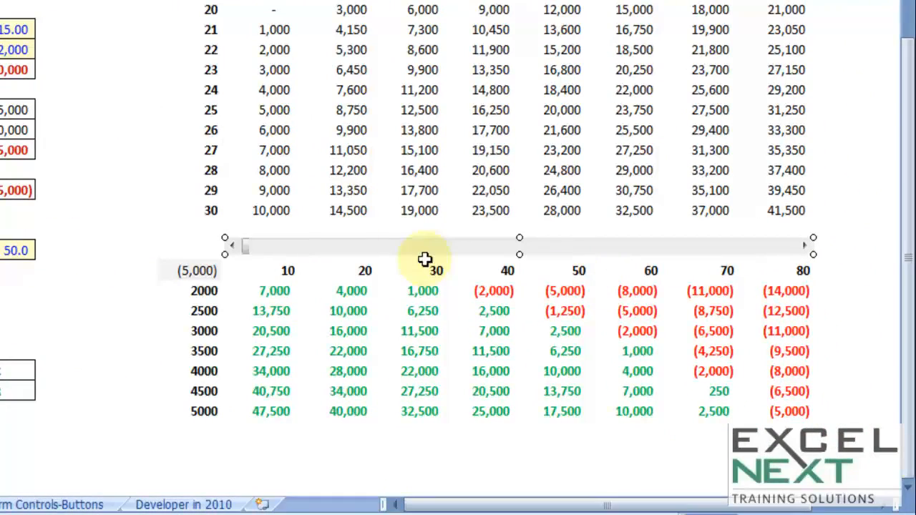
Open the data table scroll bar's Format Control settings and link it to cell $G$18
{"action": "right_click", "coordinate": [379, 247]}
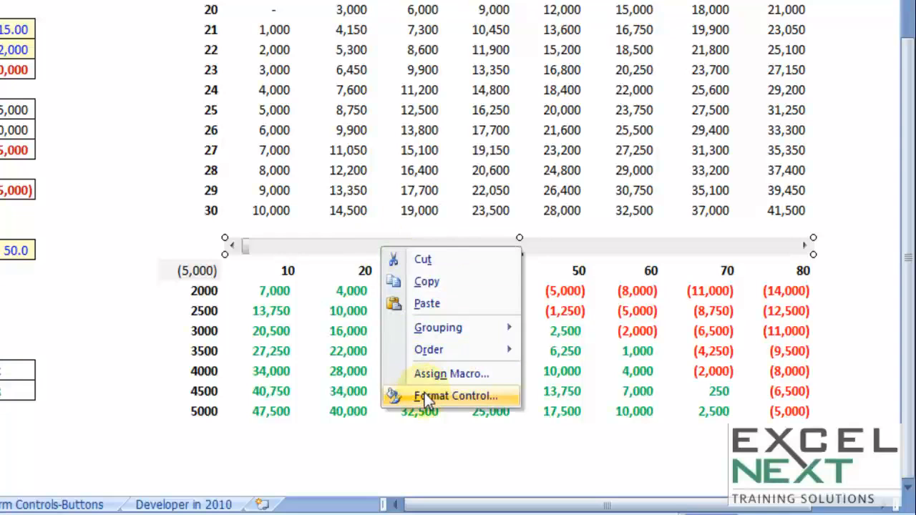
{"action": "left_click", "coordinate": [425, 396]}
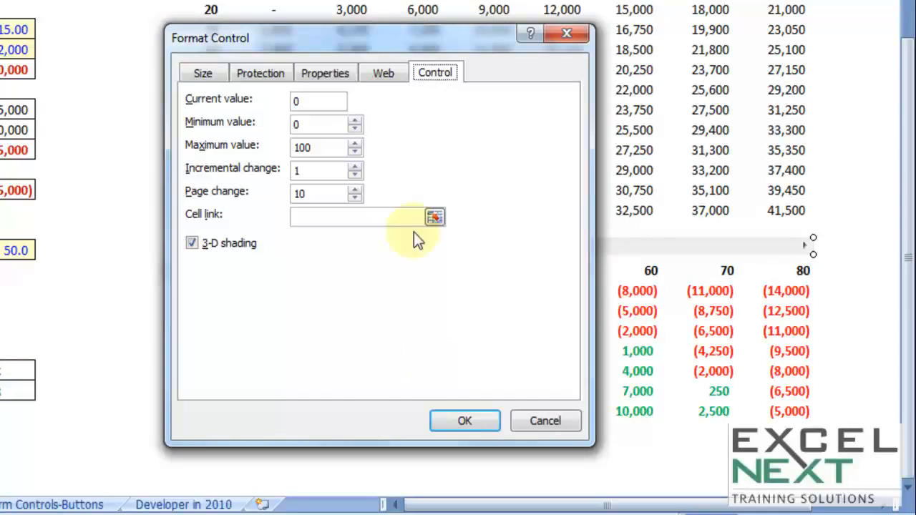
{"action": "left_click_drag", "start_coordinate": [352, 25], "coordinate": [545, 33]}
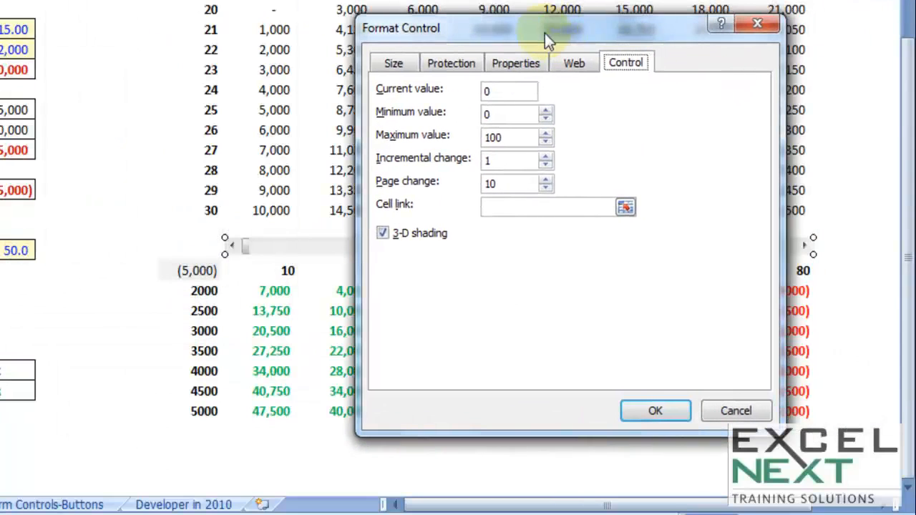
{"action": "left_click", "coordinate": [494, 206]}
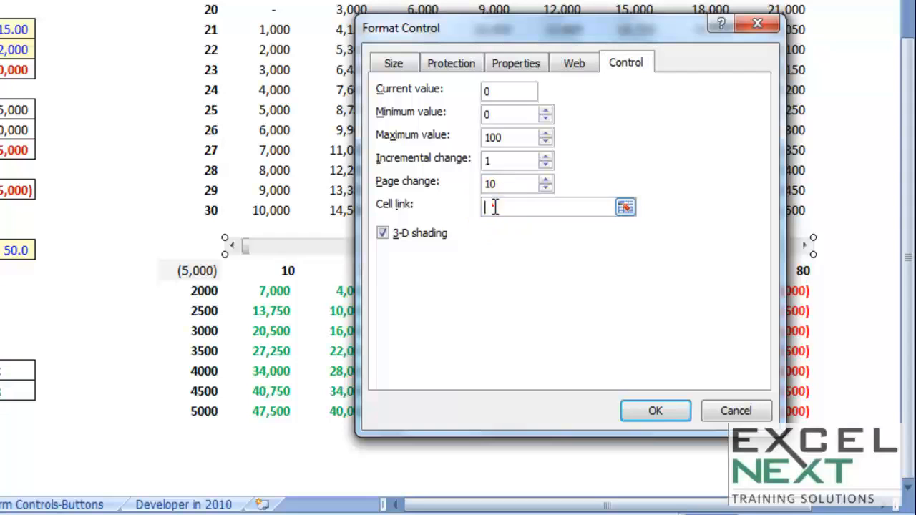
{"action": "left_click", "coordinate": [266, 268]}
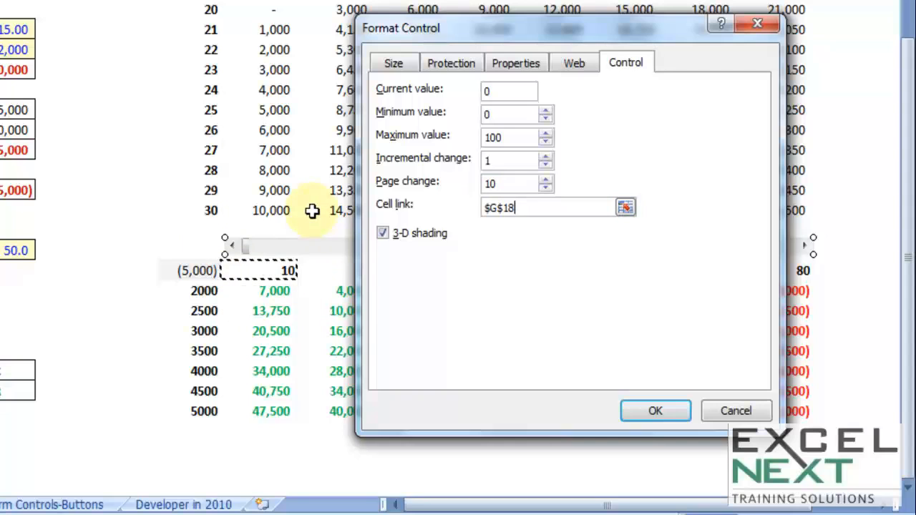
Set the scroll bar's incremental change to 5 and current value to 10, then apply the settings and deselect it
{"action": "left_click", "coordinate": [516, 138]}
{"action": "key", "text": "Tab"}
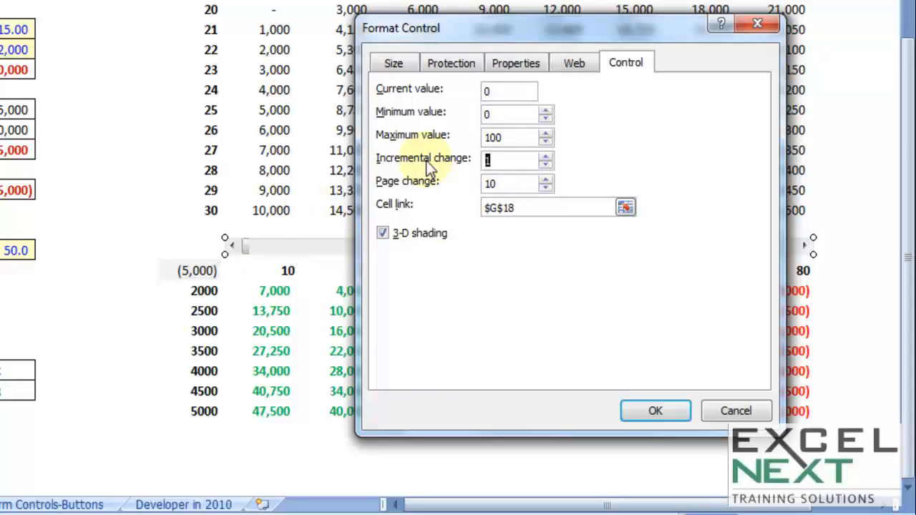
{"action": "type", "text": "5"}
{"action": "double_click", "coordinate": [505, 90]}
{"action": "type", "text": "10"}
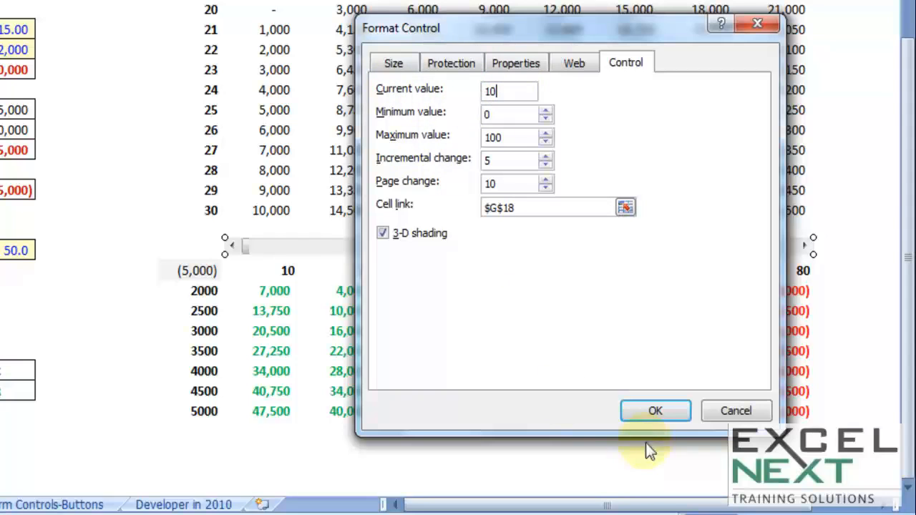
{"action": "left_click", "coordinate": [645, 413]}
{"action": "left_click", "coordinate": [385, 332]}
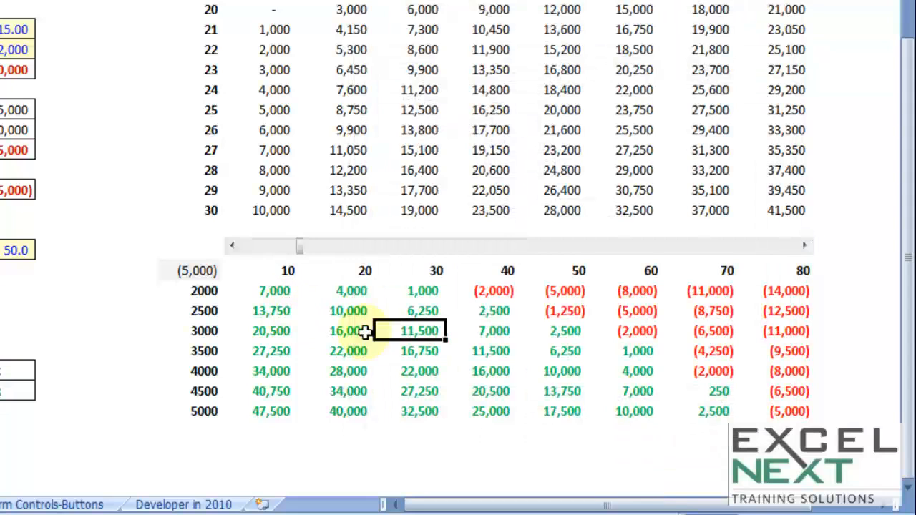
Step the scroll bar up to set G18 to 15, and select the profit values below it in G19:G25
{"action": "left_click", "coordinate": [805, 249]}
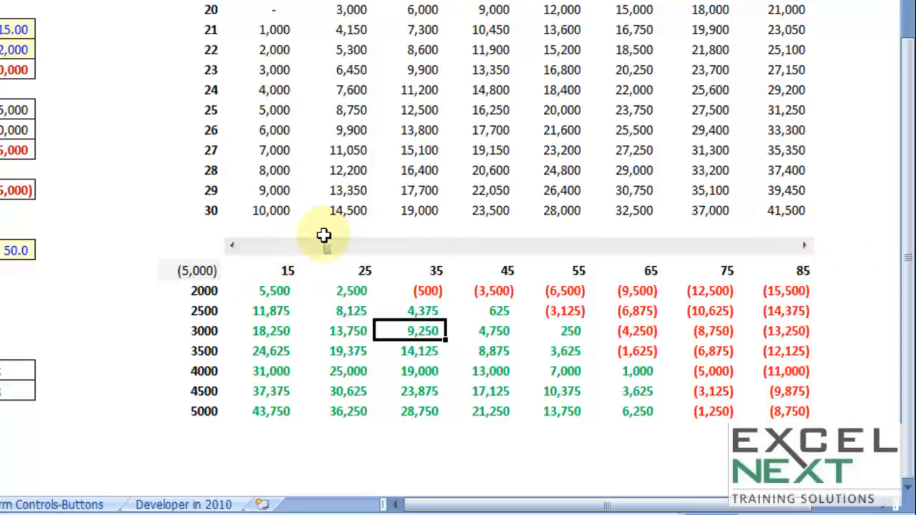
{"action": "left_click", "coordinate": [277, 271]}
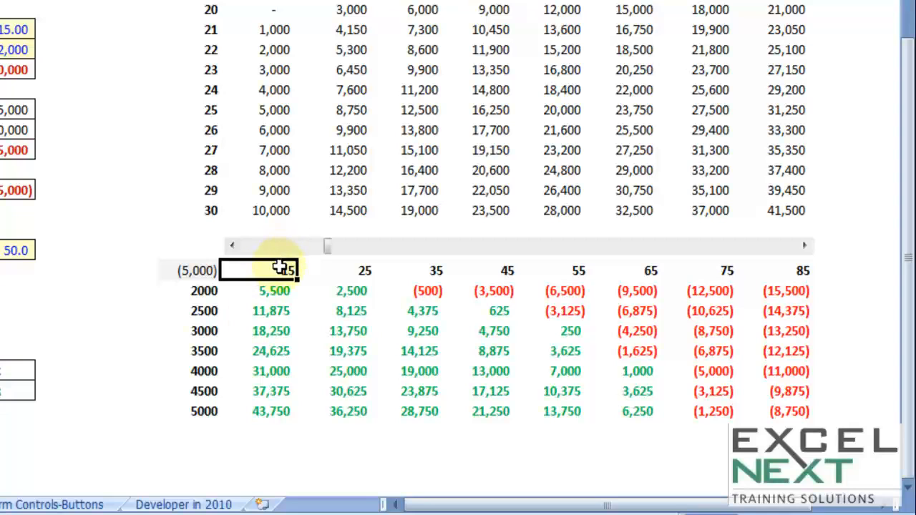
{"action": "left_click_drag", "start_coordinate": [271, 287], "coordinate": [270, 410]}
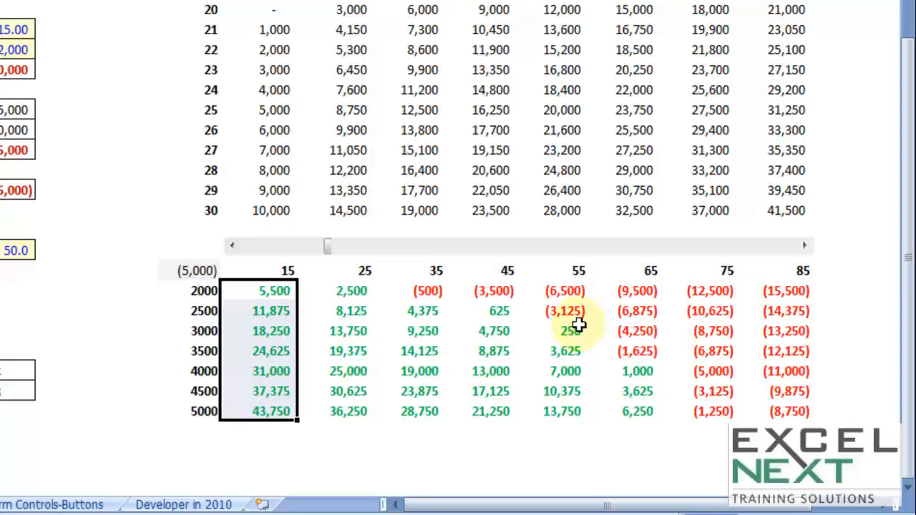
Step the data table scroll bar further up until the first variable cost percentage in G18 reaches 35
{"action": "left_click", "coordinate": [805, 247]}
{"action": "left_click", "coordinate": [805, 247]}
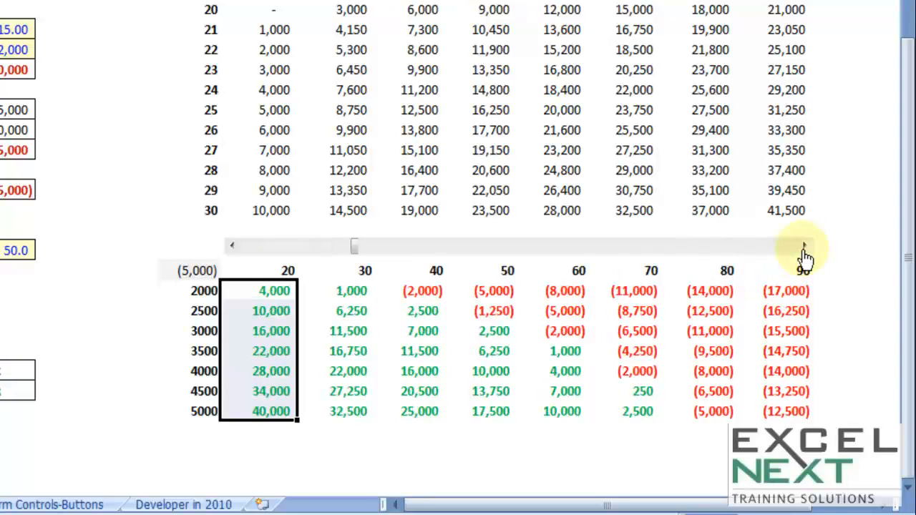
{"action": "left_click", "coordinate": [804, 247]}
{"action": "left_click", "coordinate": [804, 247]}
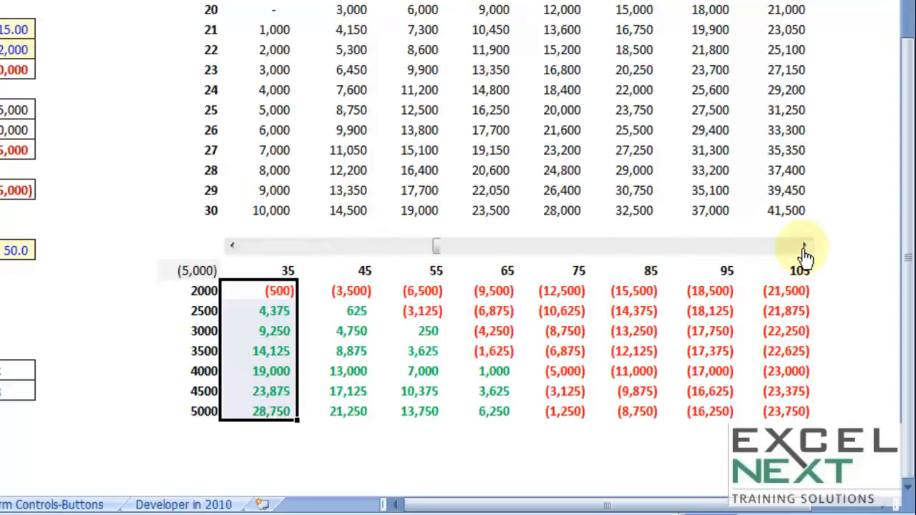
Step the data table's horizontal scroll bar up until the first variable cost percentage in G18 passes 65
{"action": "left_click", "coordinate": [805, 247]}
{"action": "left_click", "coordinate": [805, 247]}
{"action": "left_click", "coordinate": [805, 247]}
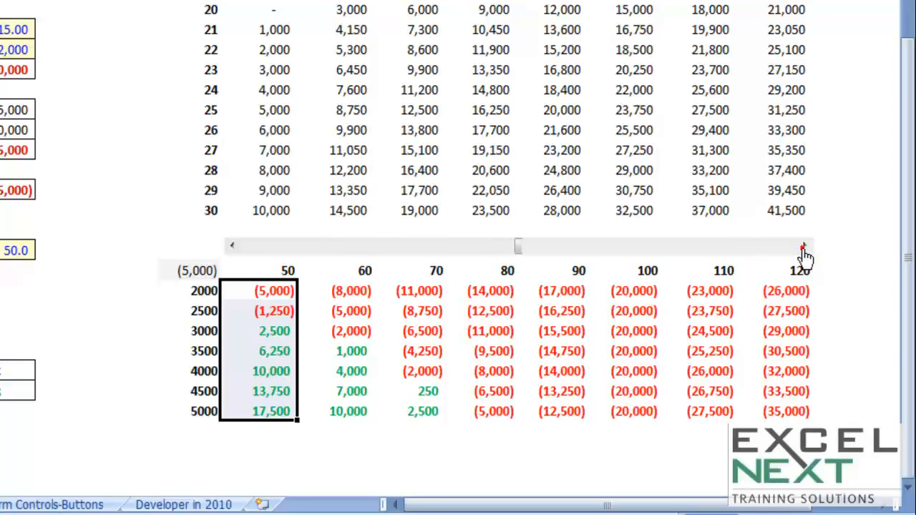
{"action": "left_click", "coordinate": [804, 247]}
{"action": "left_click", "coordinate": [805, 247]}
{"action": "left_click", "coordinate": [805, 247]}
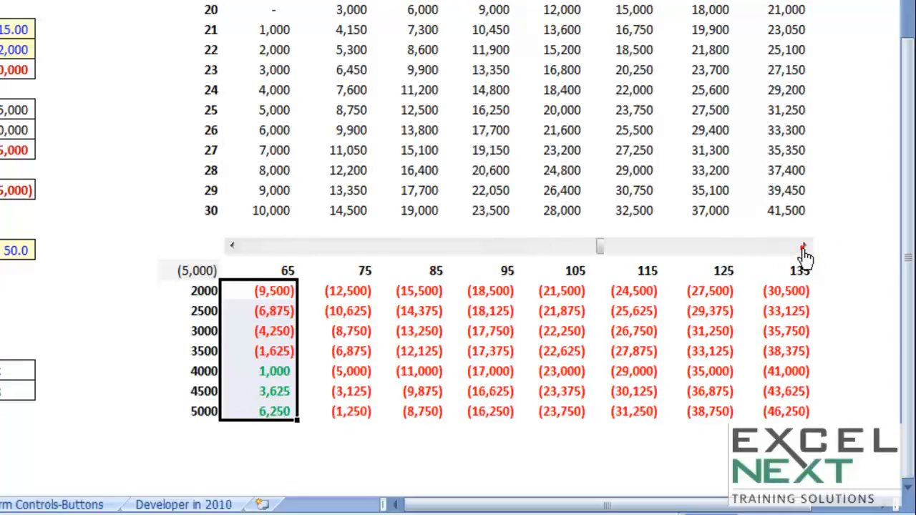
{"action": "left_click", "coordinate": [805, 247]}
Step the horizontal scroll bar back down until G18 reads 25, and select cell H21 in the data table
{"action": "left_click", "coordinate": [234, 247]}
{"action": "left_click", "coordinate": [233, 247]}
{"action": "left_click", "coordinate": [233, 247]}
{"action": "left_click", "coordinate": [234, 247]}
{"action": "left_click", "coordinate": [234, 247]}
{"action": "left_click", "coordinate": [233, 247]}
{"action": "left_click", "coordinate": [233, 247]}
{"action": "left_click", "coordinate": [234, 247]}
{"action": "left_click", "coordinate": [233, 247]}
{"action": "left_click", "coordinate": [355, 330]}
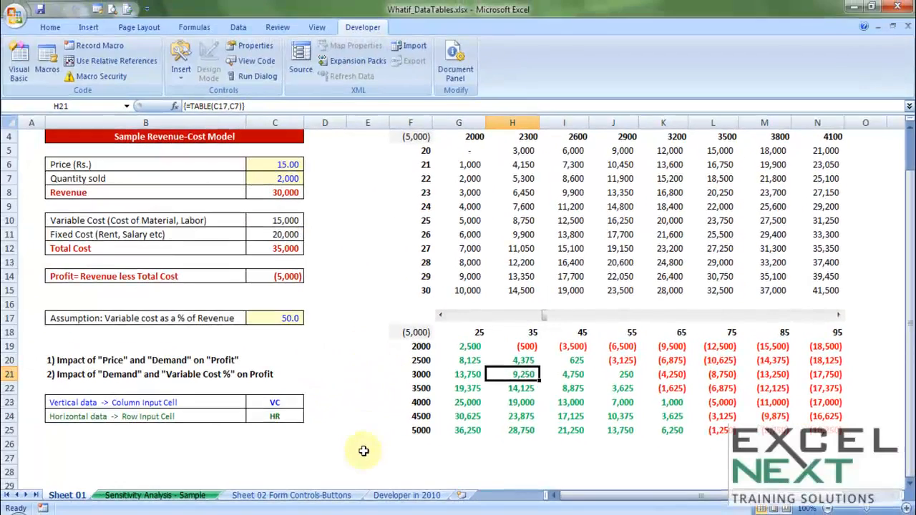
Add a vertical scroll bar form control in column E alongside the quantity values in F19:F25
{"action": "left_click", "coordinate": [178, 76]}
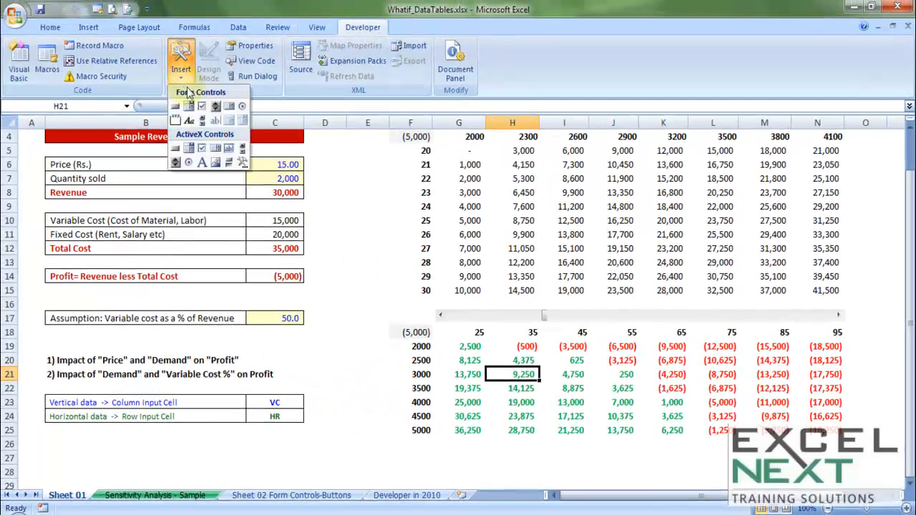
{"action": "left_click", "coordinate": [202, 120]}
{"action": "left_click_drag", "start_coordinate": [366, 340], "coordinate": [383, 435]}
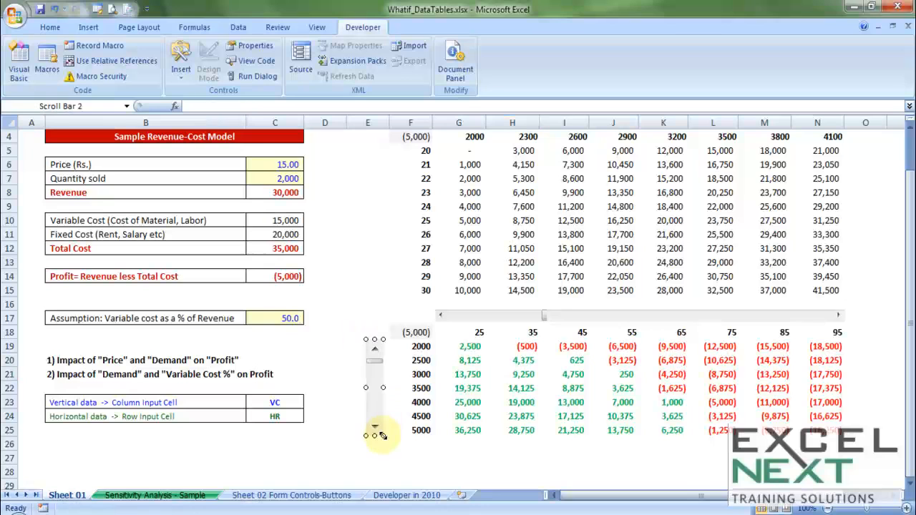
Open the vertical scroll bar's Format Control settings and link it to cell $F$19
{"action": "right_click", "coordinate": [376, 376]}
{"action": "left_click", "coordinate": [427, 479]}
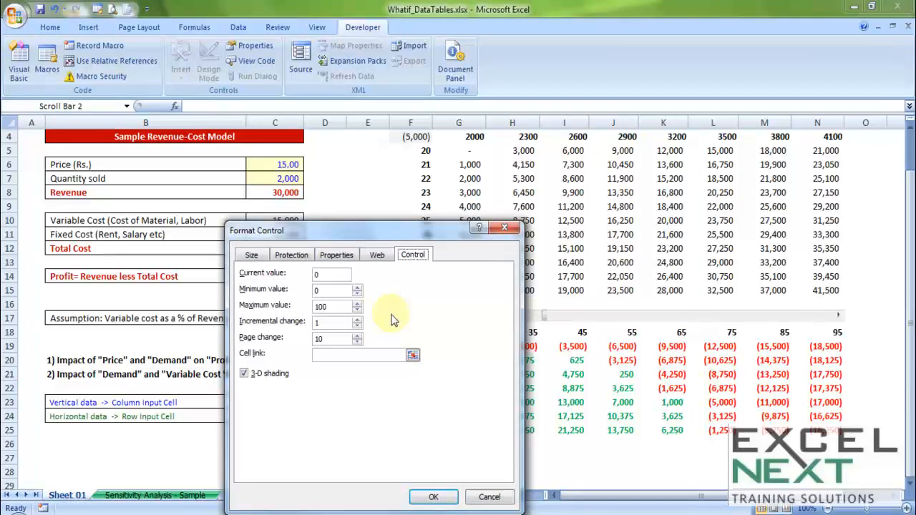
{"action": "left_click_drag", "start_coordinate": [381, 237], "coordinate": [194, 131]}
{"action": "left_click", "coordinate": [159, 250]}
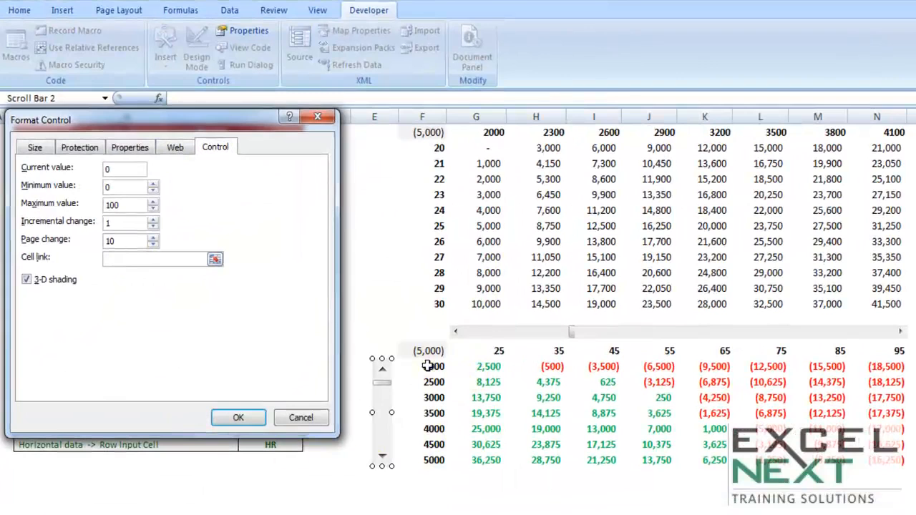
{"action": "left_click", "coordinate": [427, 366]}
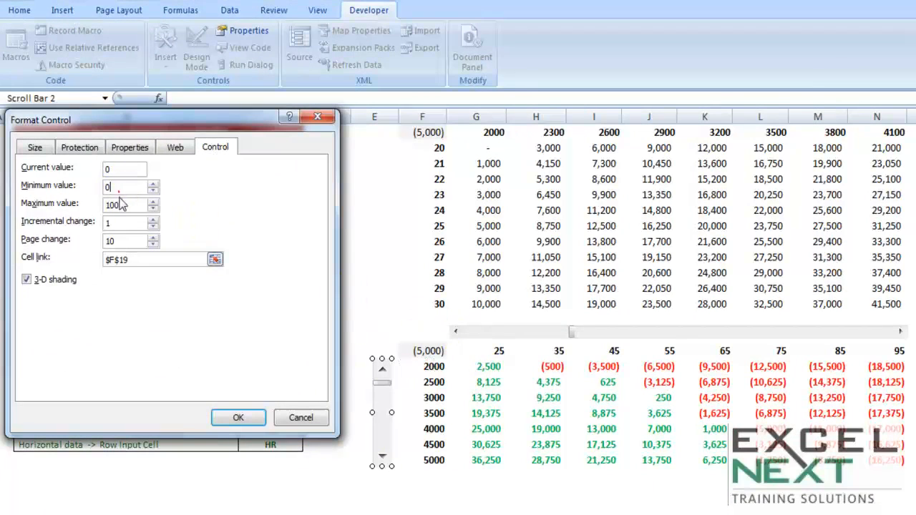
Set the scroll bar's maximum value to 30000, incremental change to 500 and current value to 2000, apply the settings and deselect it
{"action": "left_click_drag", "start_coordinate": [135, 205], "coordinate": [63, 207]}
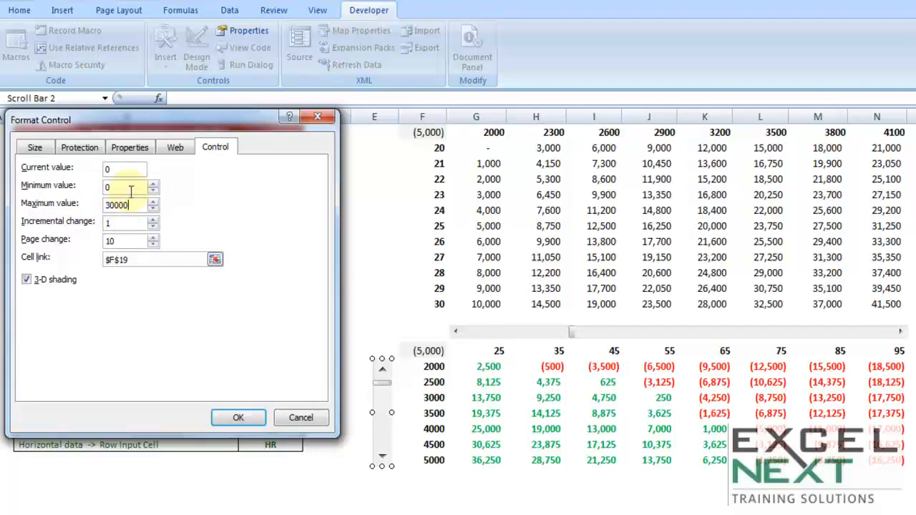
{"action": "left_click_drag", "start_coordinate": [129, 223], "coordinate": [85, 223]}
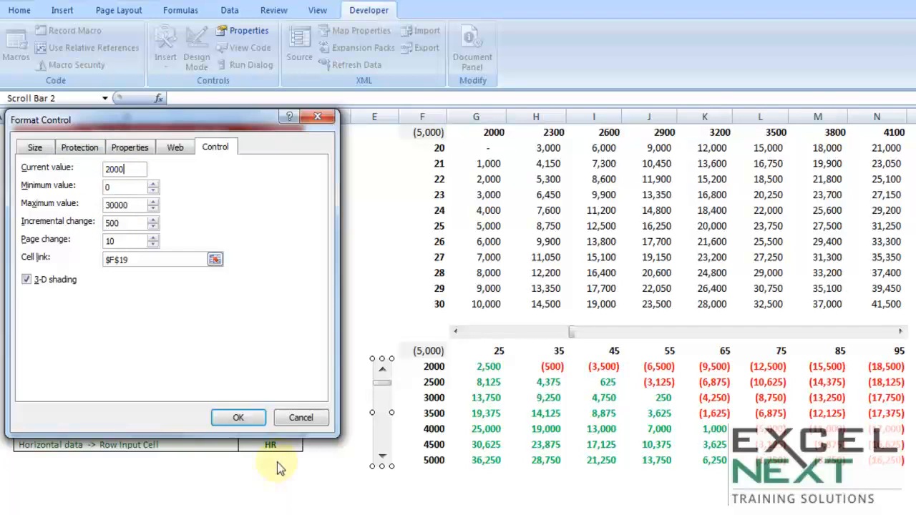
{"action": "left_click", "coordinate": [239, 418]}
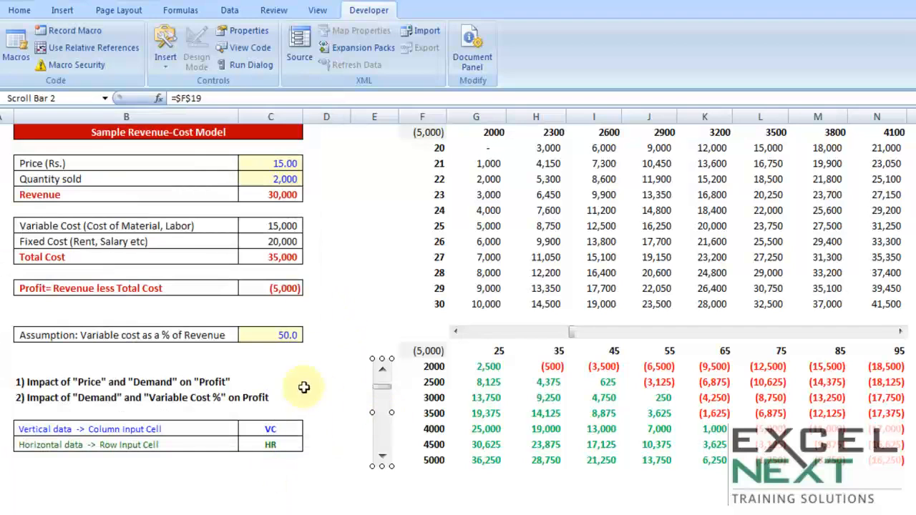
{"action": "left_click", "coordinate": [326, 304]}
Step the vertical scroll bar down until the first quantity in F19 reaches 8580
{"action": "left_click", "coordinate": [383, 459]}
{"action": "left_click", "coordinate": [383, 458]}
{"action": "left_click", "coordinate": [383, 458]}
{"action": "left_click", "coordinate": [383, 458]}
{"action": "left_click", "coordinate": [383, 458]}
{"action": "left_click", "coordinate": [383, 458]}
{"action": "left_click", "coordinate": [383, 459]}
{"action": "left_click", "coordinate": [383, 459]}
{"action": "left_click", "coordinate": [384, 458]}
{"action": "left_click", "coordinate": [383, 458]}
{"action": "left_click", "coordinate": [383, 458]}
{"action": "left_click", "coordinate": [383, 458]}
{"action": "left_click", "coordinate": [381, 456]}
{"action": "left_click", "coordinate": [381, 456]}
{"action": "left_click", "coordinate": [380, 454]}
{"action": "left_click", "coordinate": [380, 451]}
{"action": "left_click", "coordinate": [379, 449]}
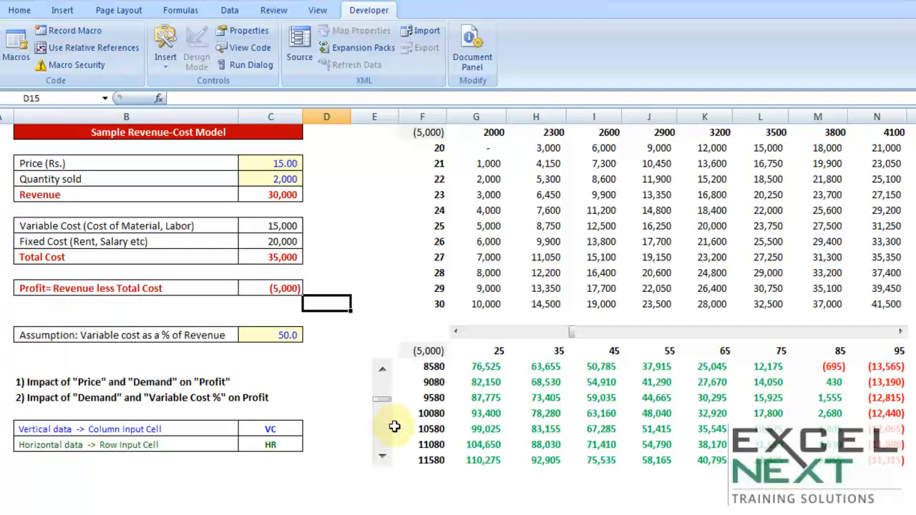
Select cell E13, and advance the vertical scroll bar further until the first quantity in F19 reaches 14580
{"action": "left_click", "coordinate": [365, 273]}
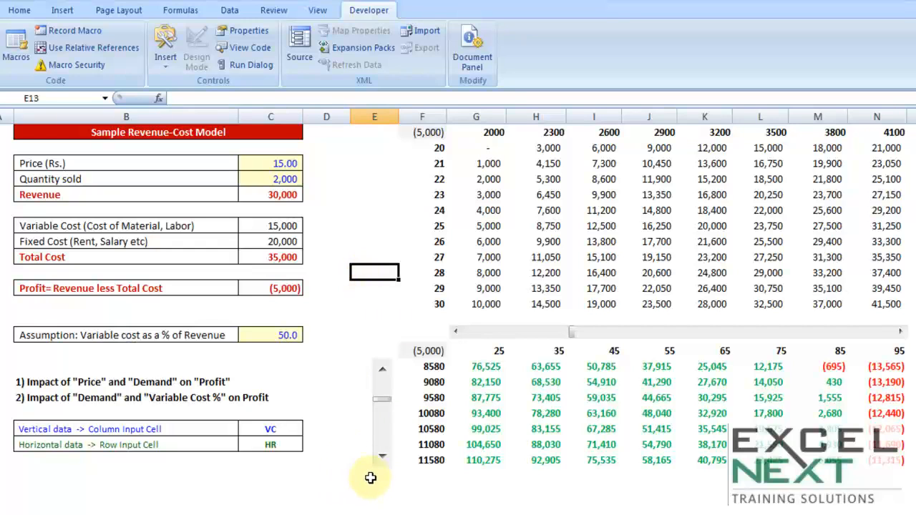
{"action": "left_click", "coordinate": [384, 458]}
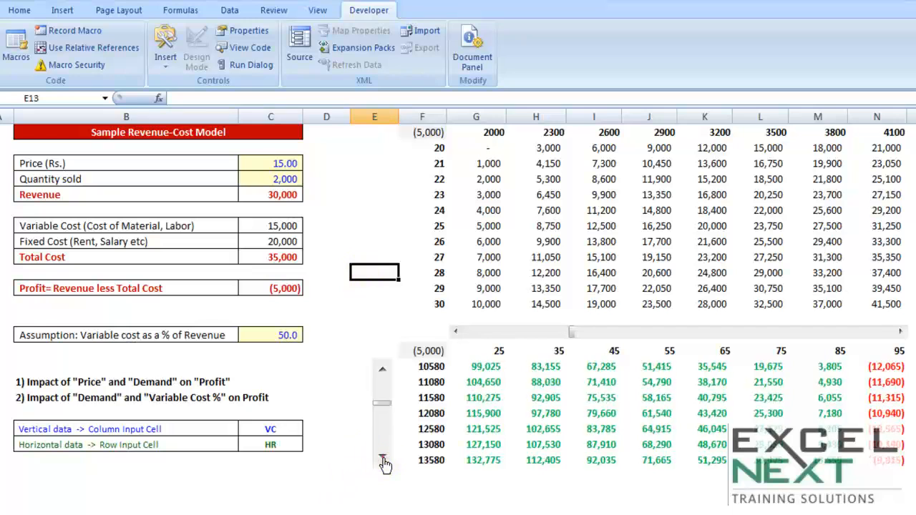
{"action": "left_click", "coordinate": [382, 460]}
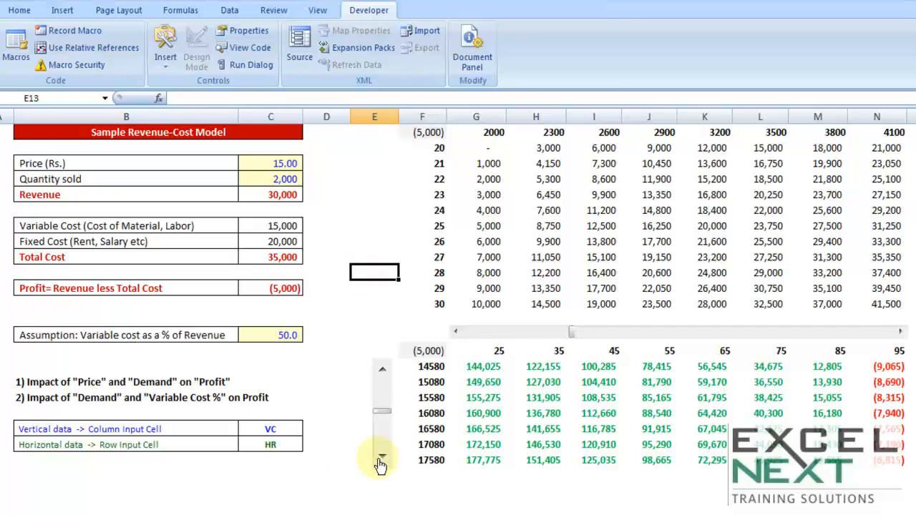